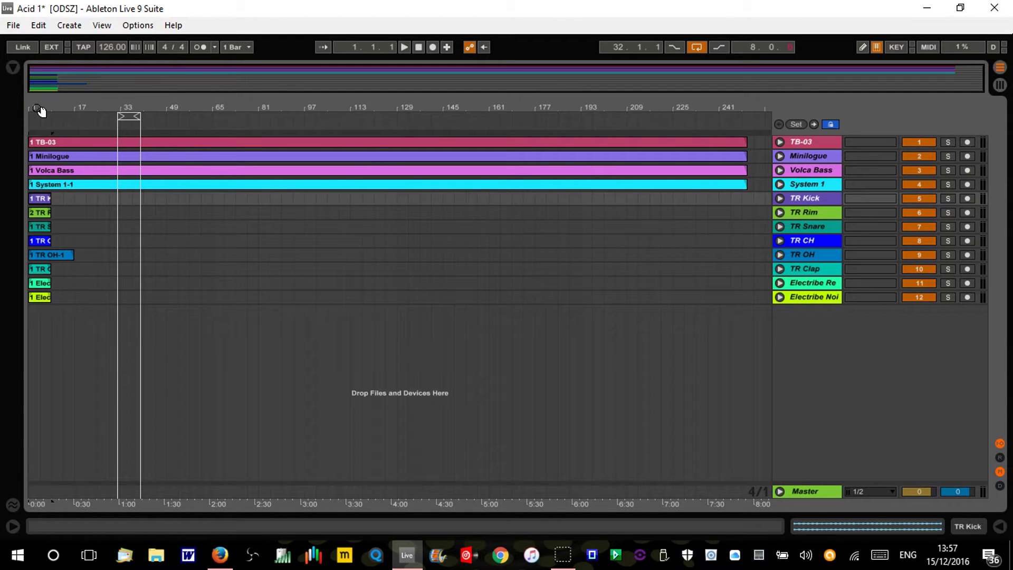
Unfold the TB-03, Minilogue, Volca Bass and System 1 tracks to examine their full-length recordings, and fold them again.
drag(37, 108, 37, 132)
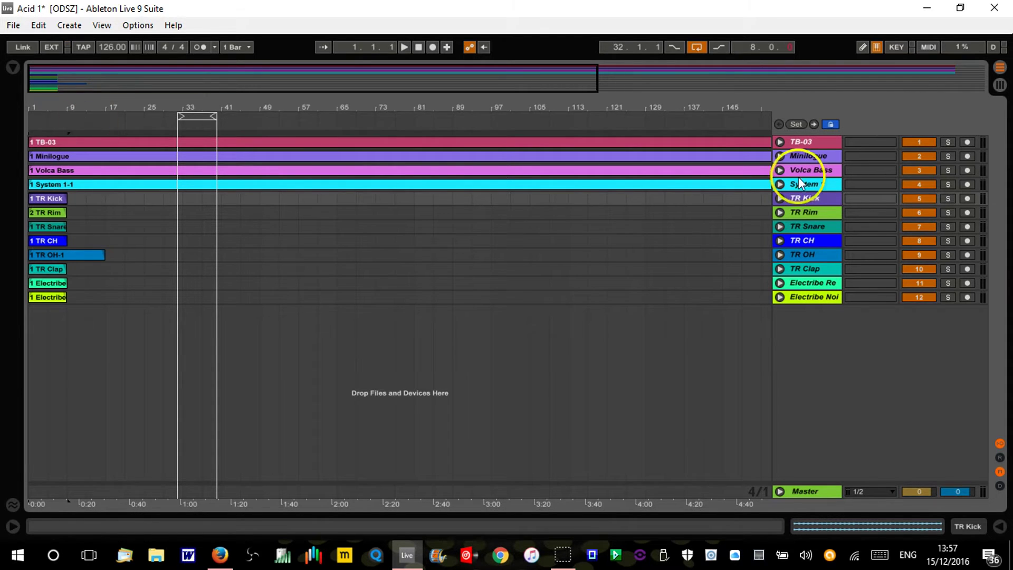
drag(712, 109, 706, 102)
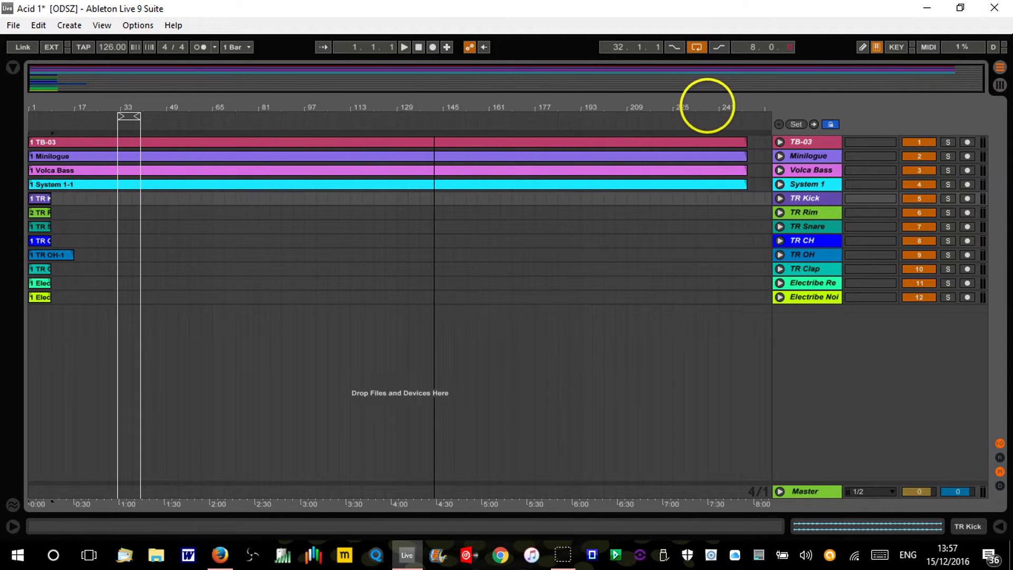
click(779, 142)
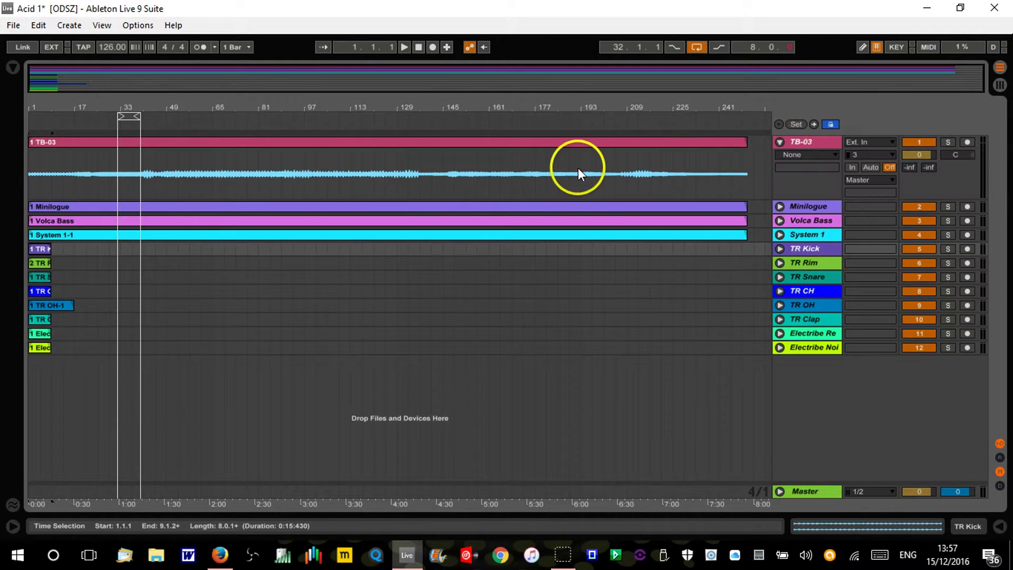
click(780, 207)
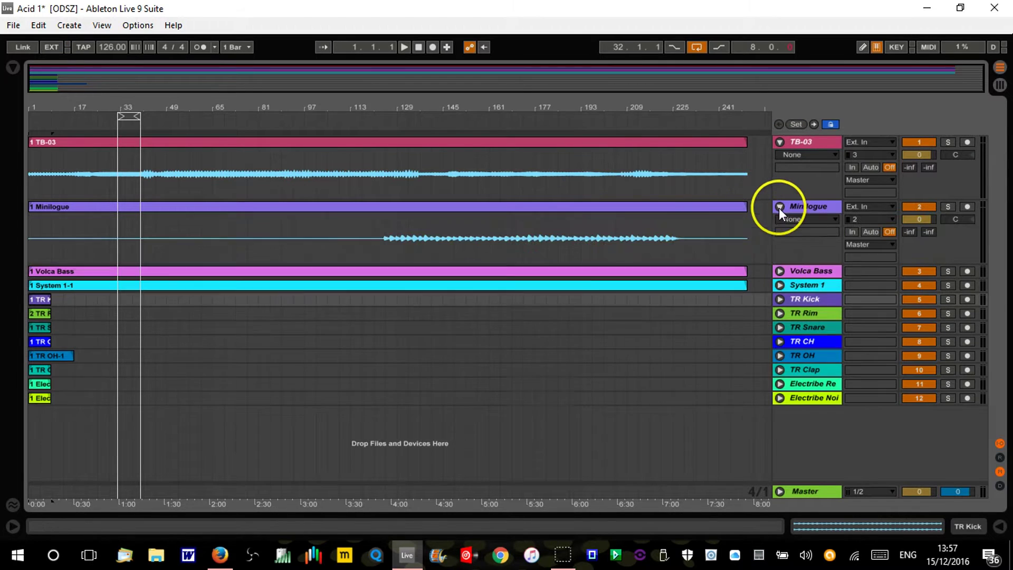
click(777, 275)
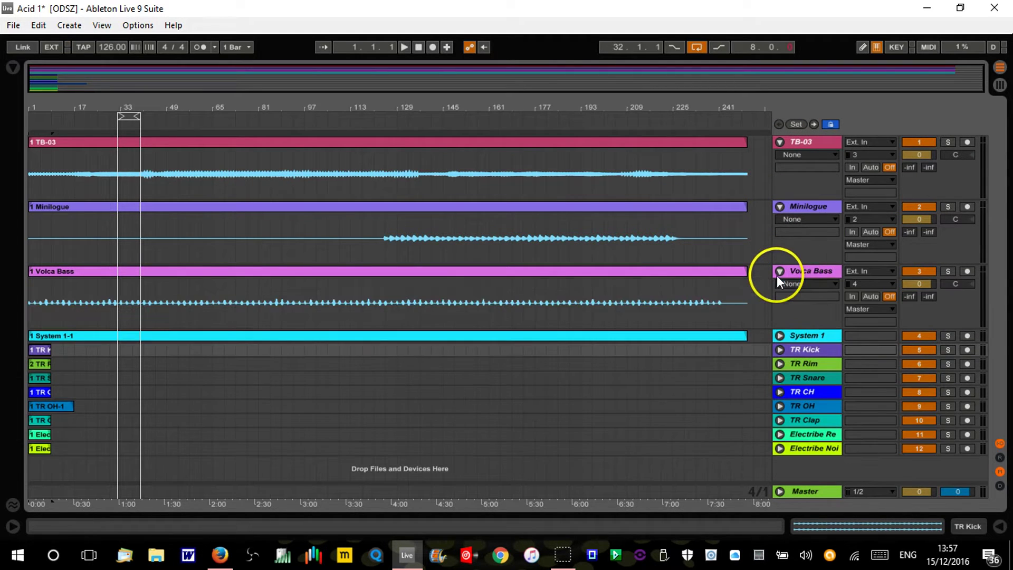
click(779, 335)
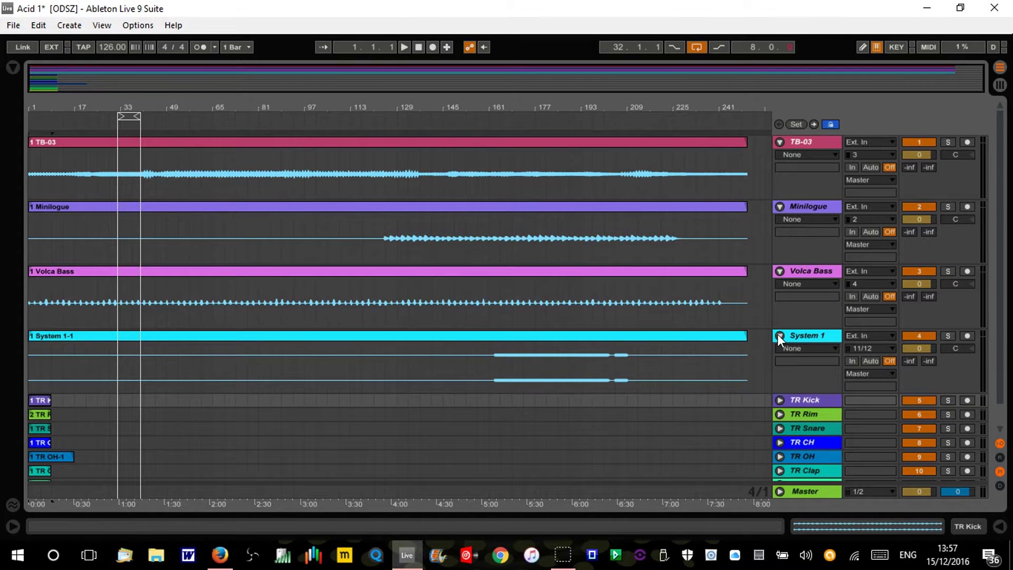
click(779, 336)
click(778, 271)
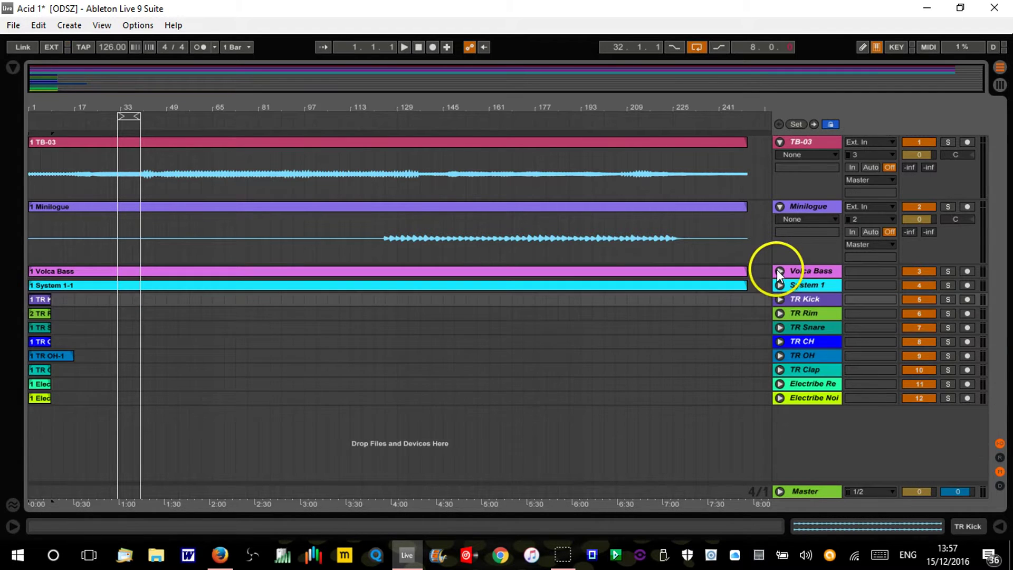
click(779, 207)
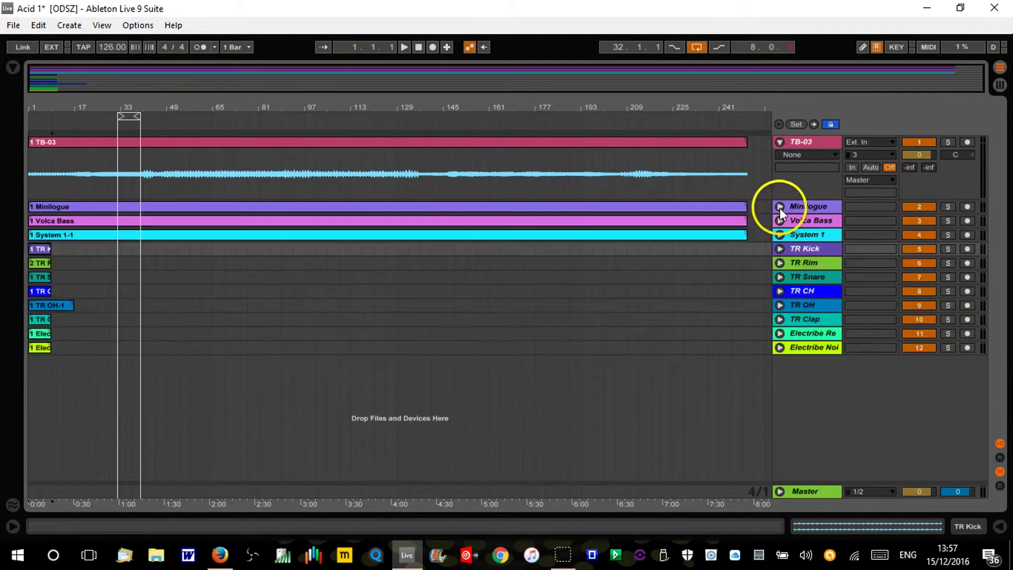
click(779, 141)
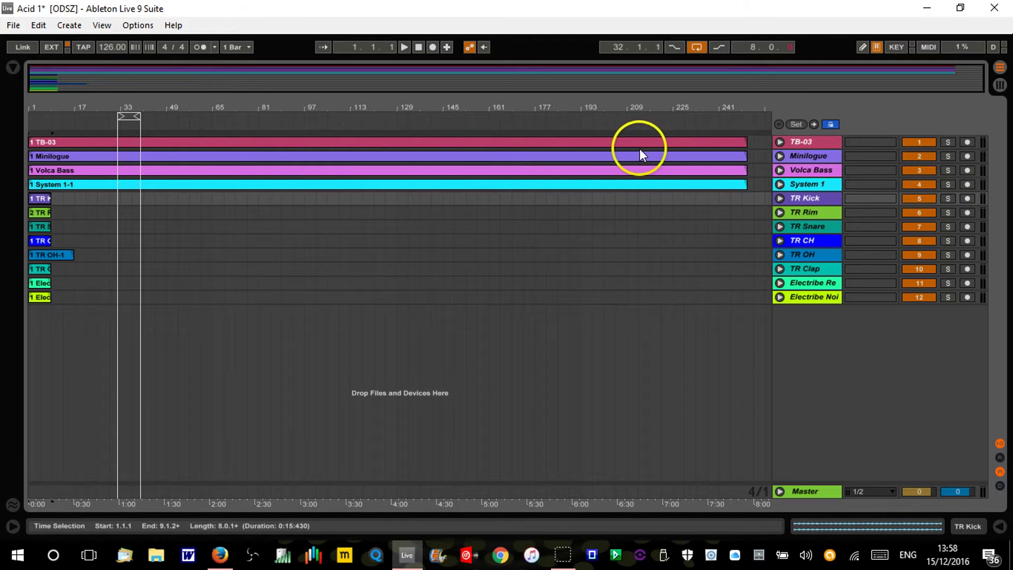
Unfold the TB-03 track, play the arrangement from about bar 71, and route the Master output to 17/18.
click(780, 142)
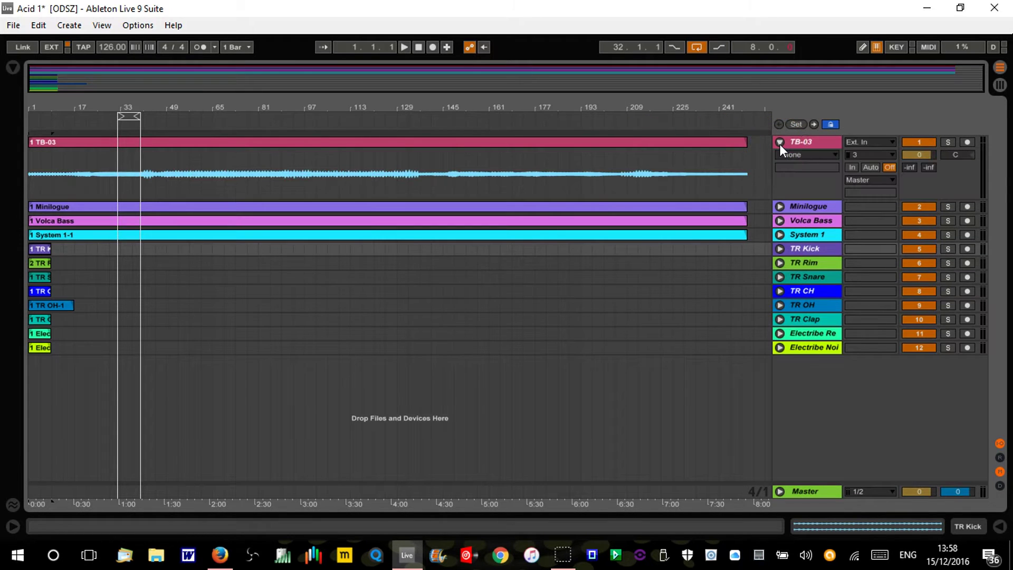
click(77, 177)
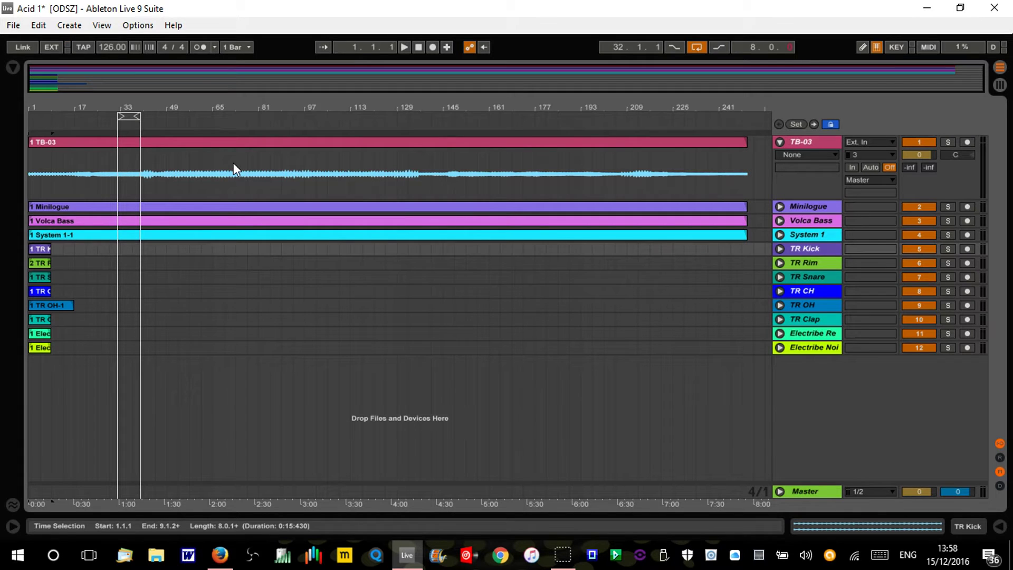
click(230, 120)
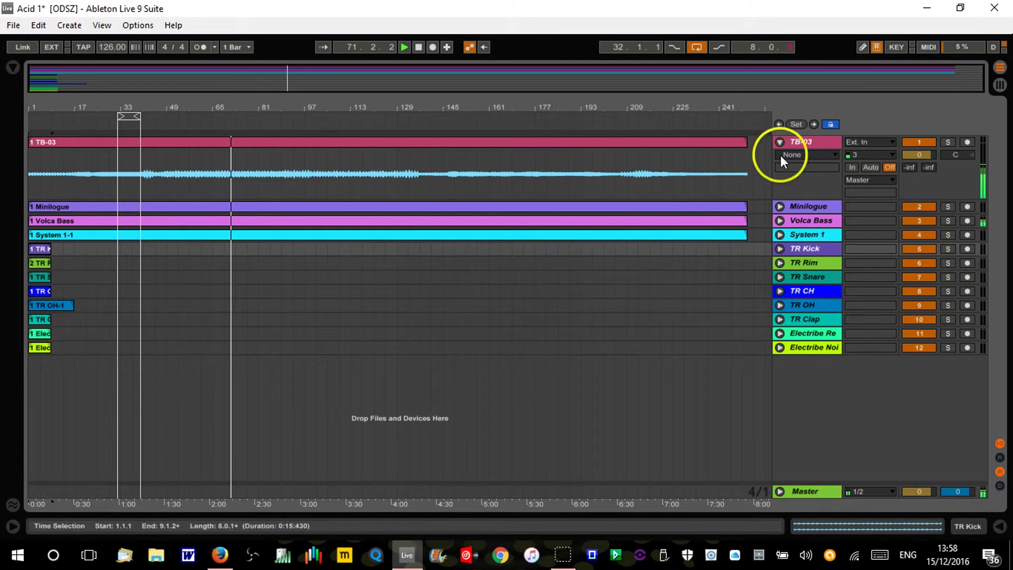
click(948, 142)
click(948, 143)
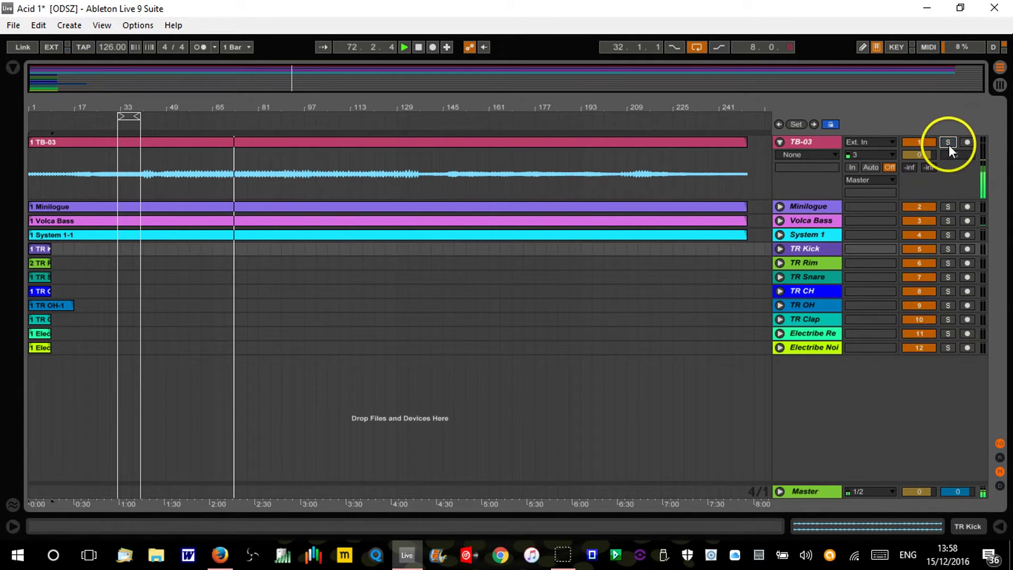
click(891, 491)
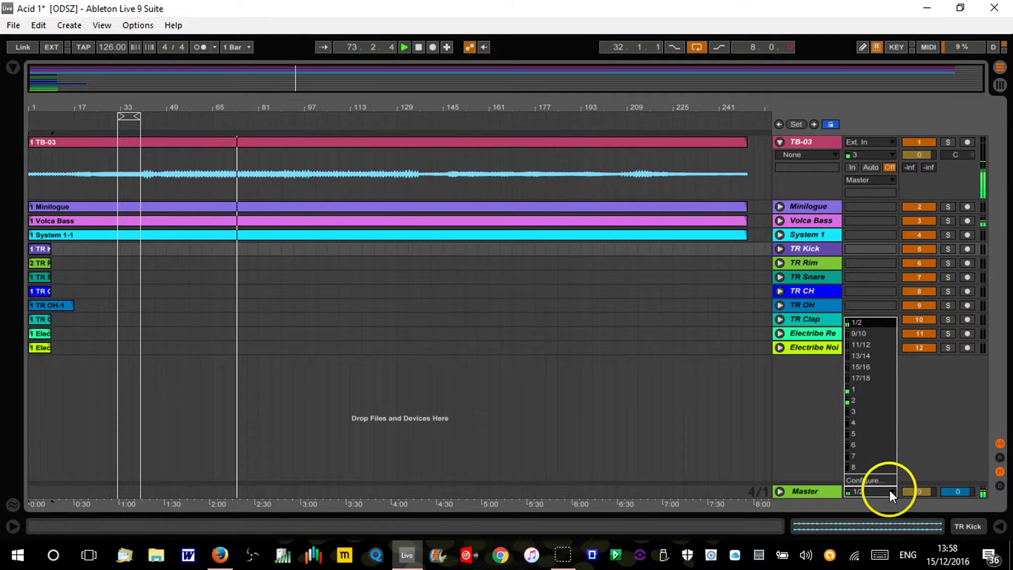
click(875, 377)
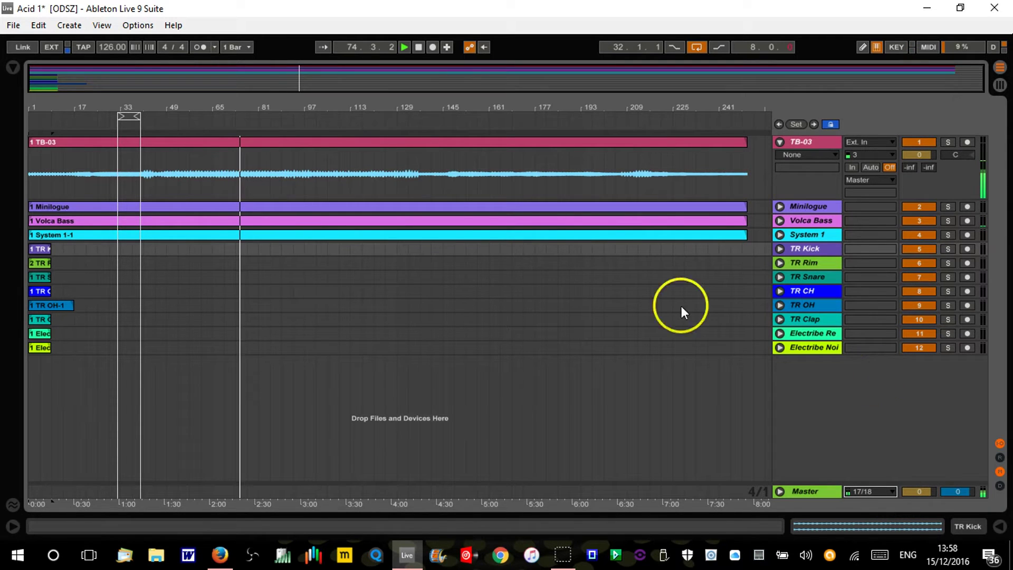
Raise the TB-03 clip's gain to 10.6 dB, audition it up to about bar 145, and close its clip view.
double_click(613, 141)
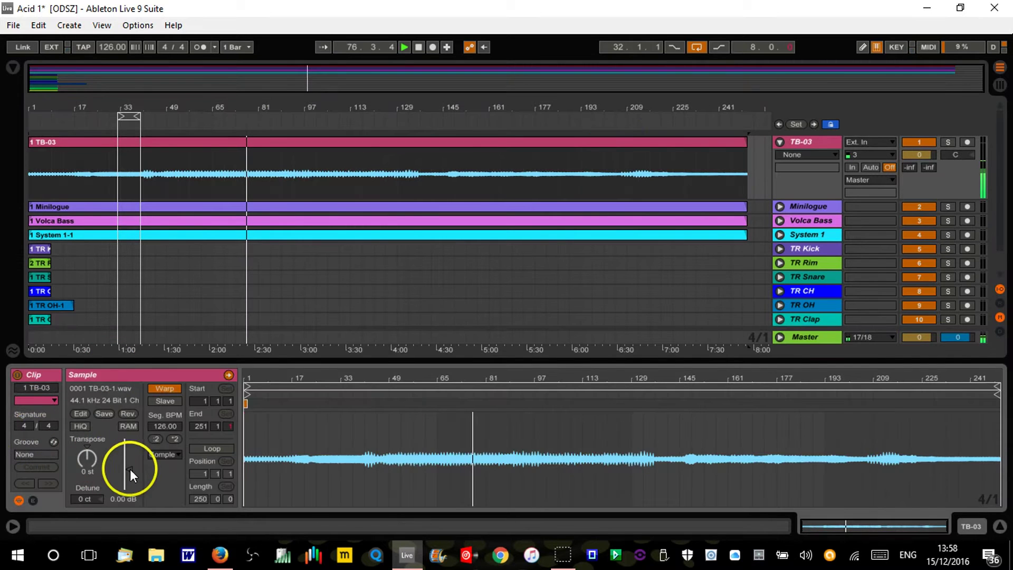
drag(130, 470, 130, 456)
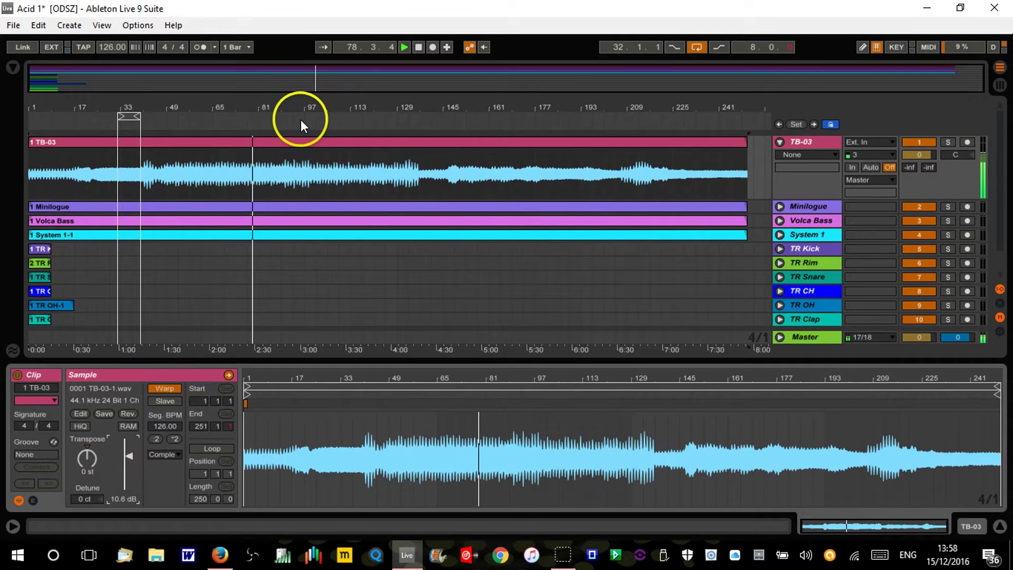
click(339, 125)
click(442, 126)
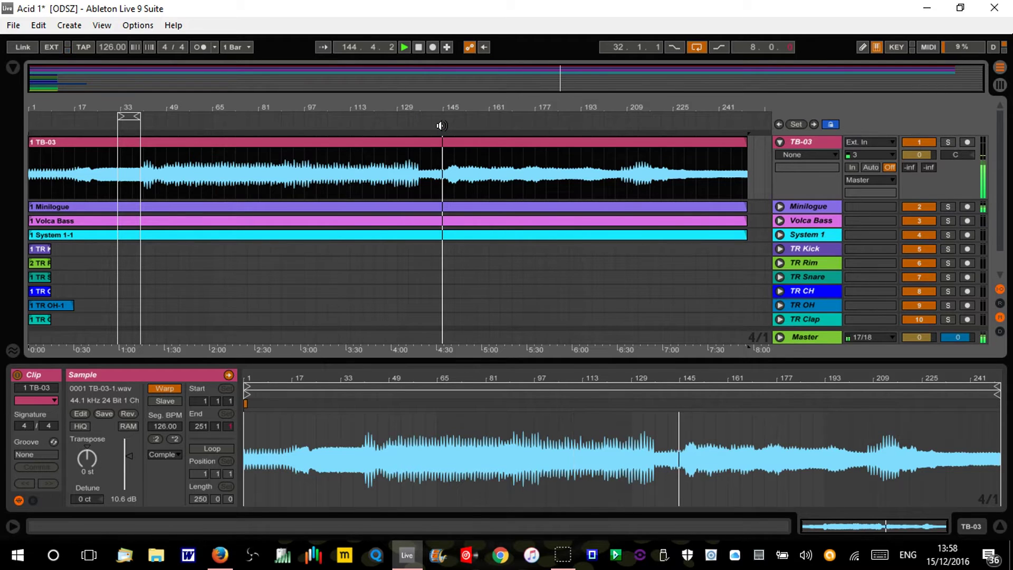
key(space)
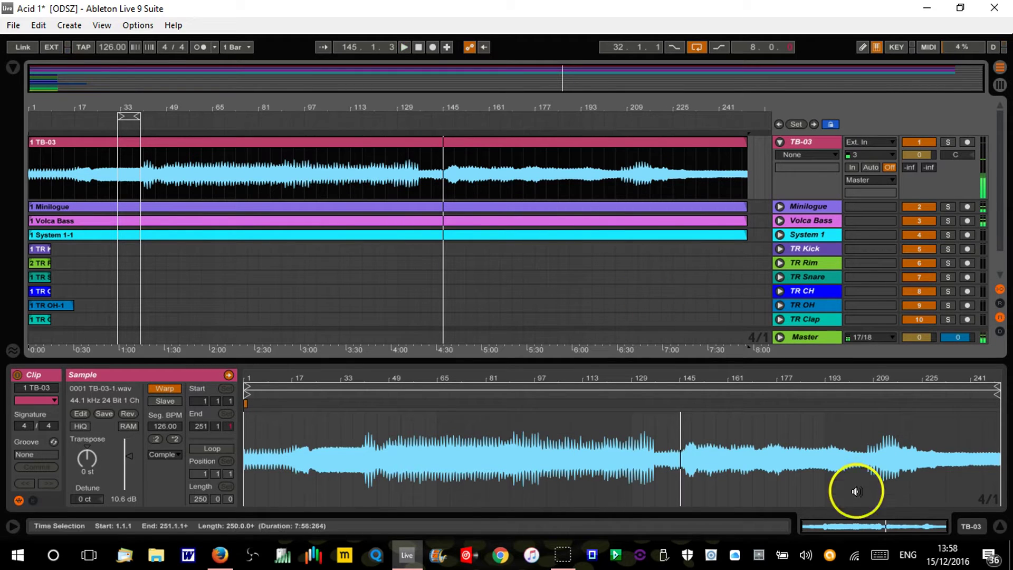
click(1002, 528)
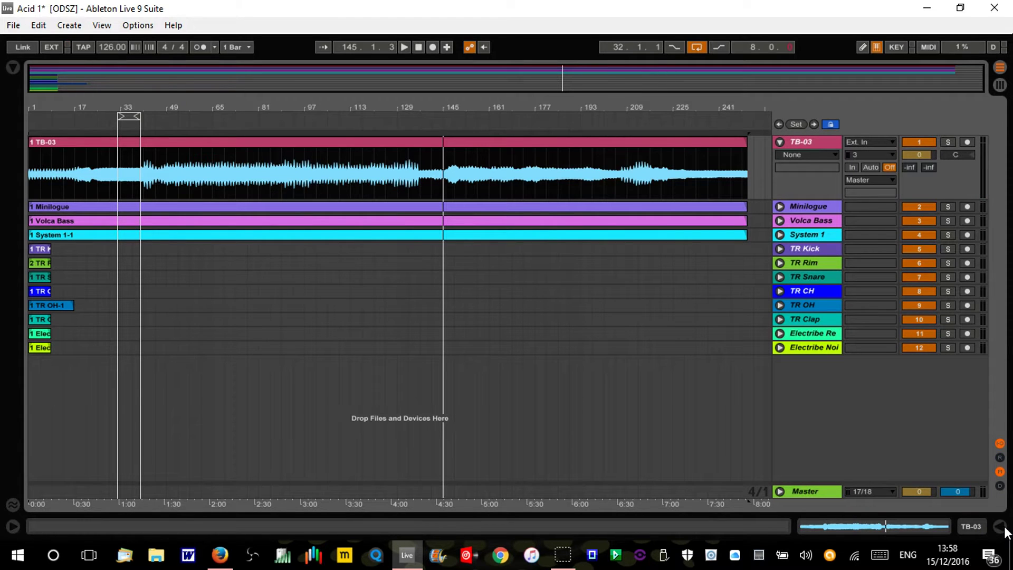
click(780, 143)
Unfold the TR Kick and TR OH tracks to examine the length of the short drum loops at the arrangement's start.
drag(40, 108, 40, 140)
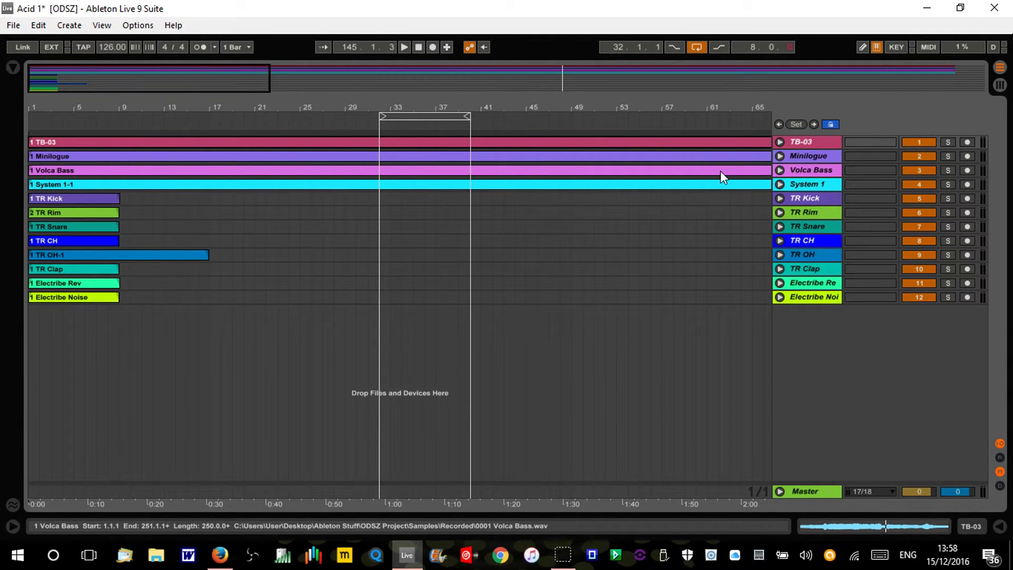
click(780, 198)
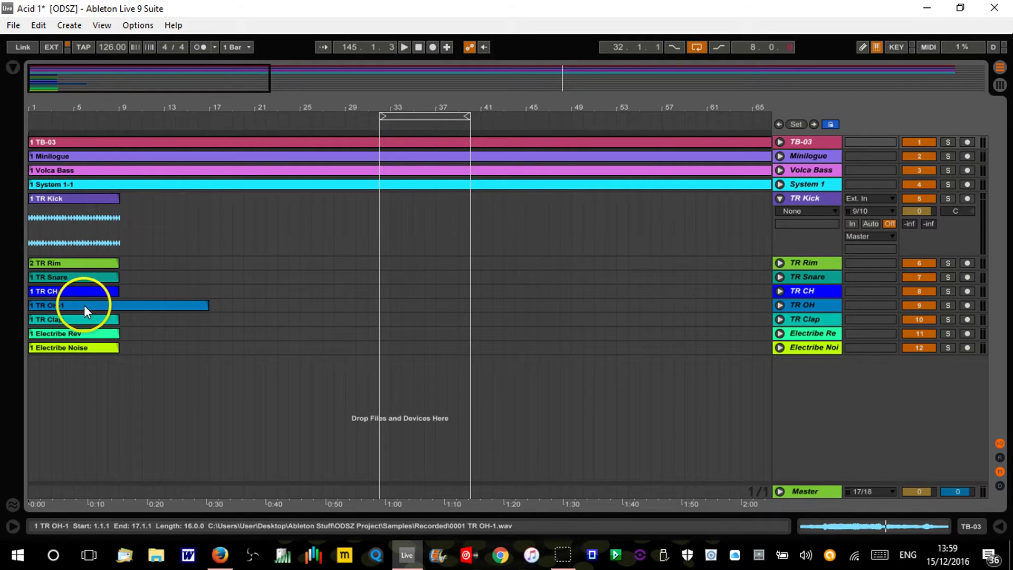
click(780, 304)
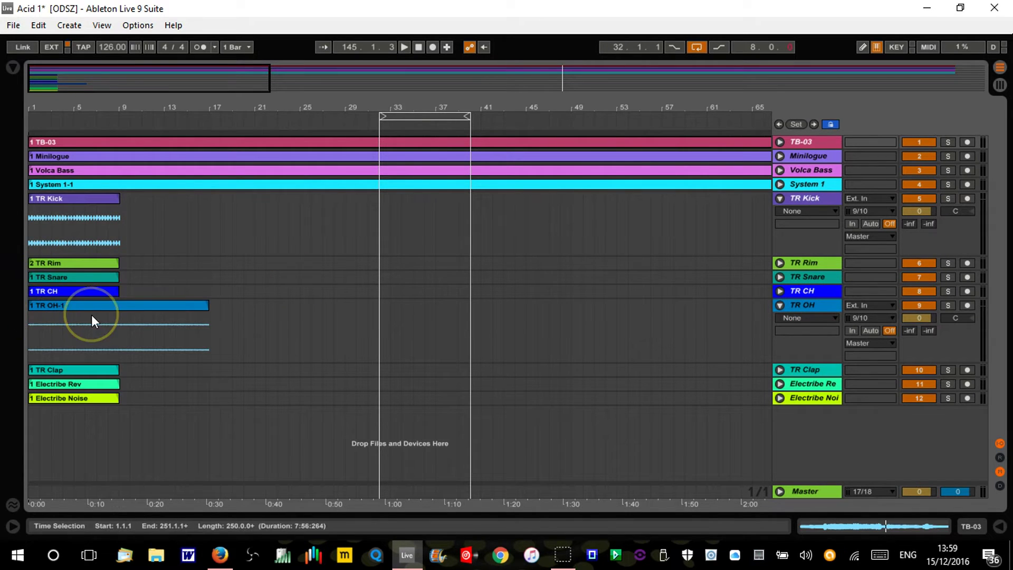
click(178, 321)
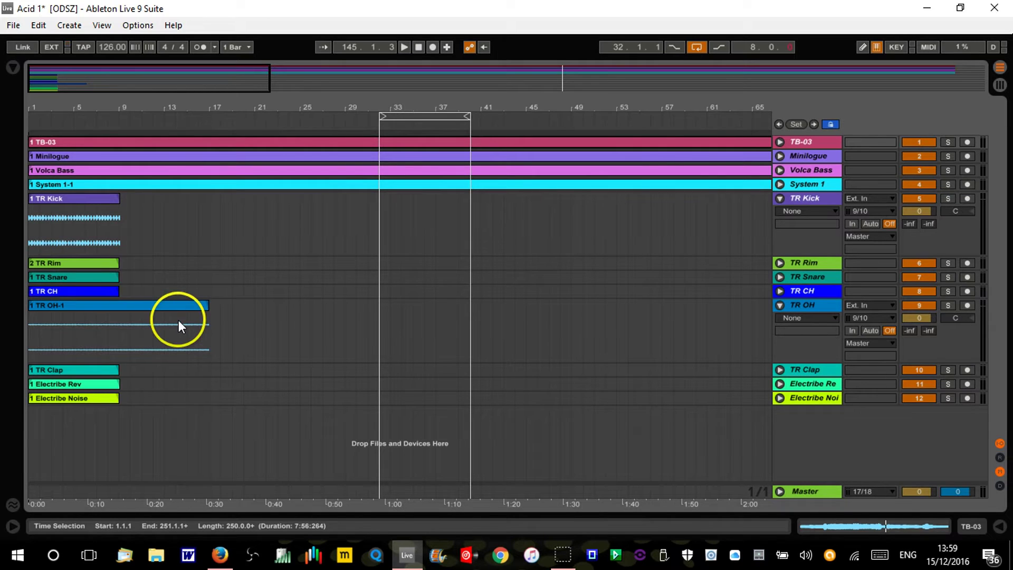
click(106, 366)
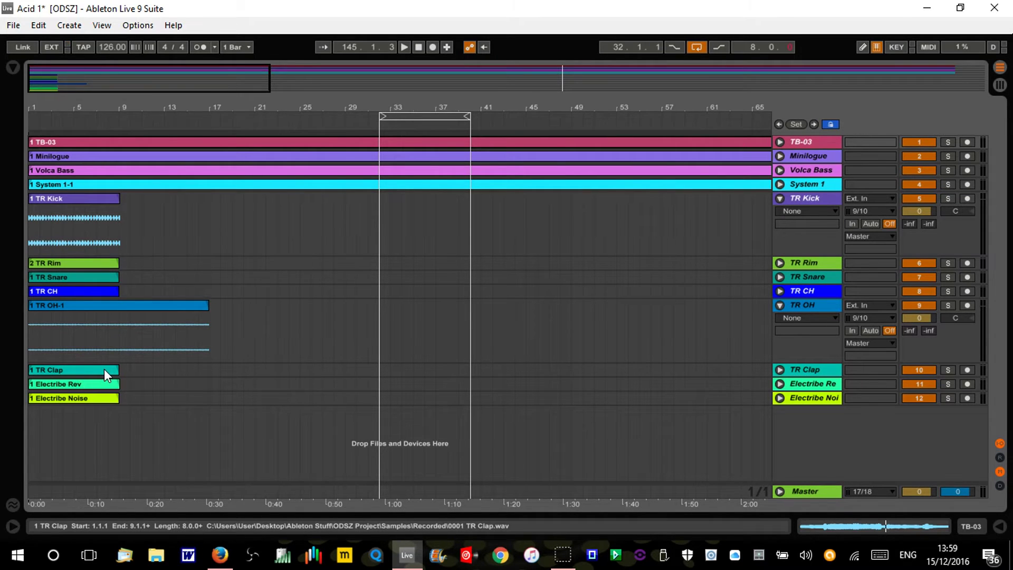
key(Right)
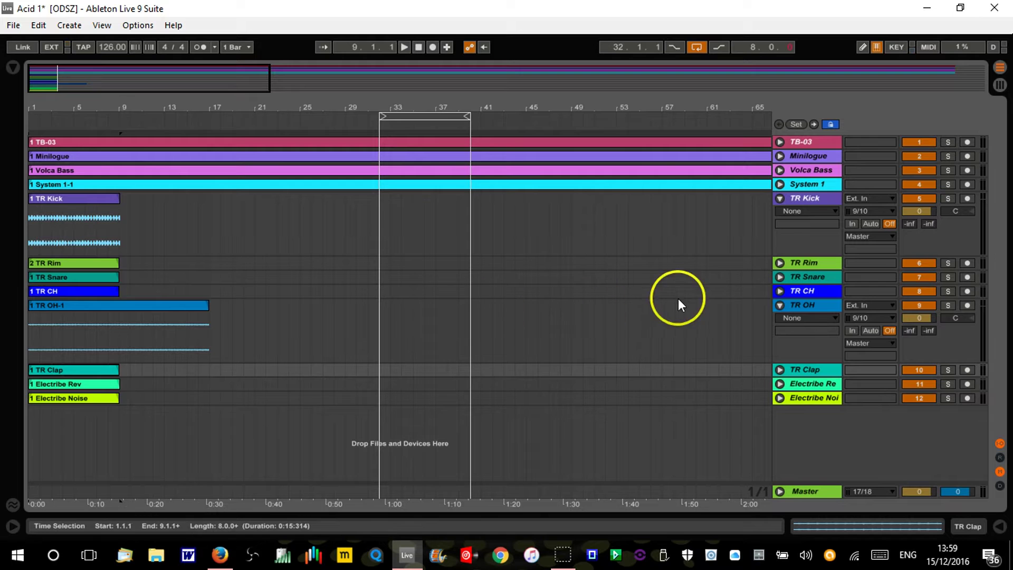
Fold the TR OH track and examine the waveforms of the Electribe Rev and Electribe Noise tracks.
click(778, 304)
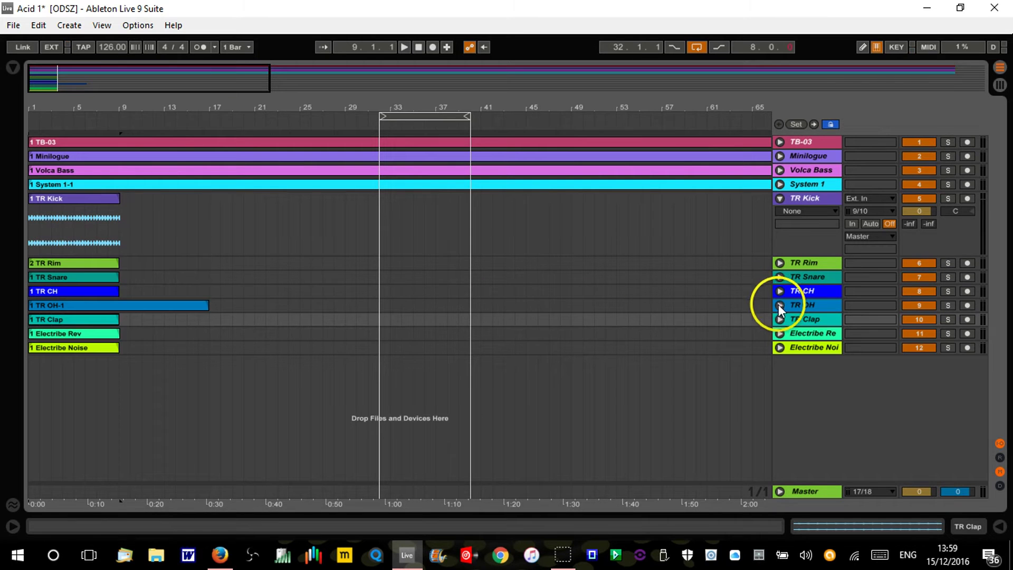
click(778, 334)
click(779, 334)
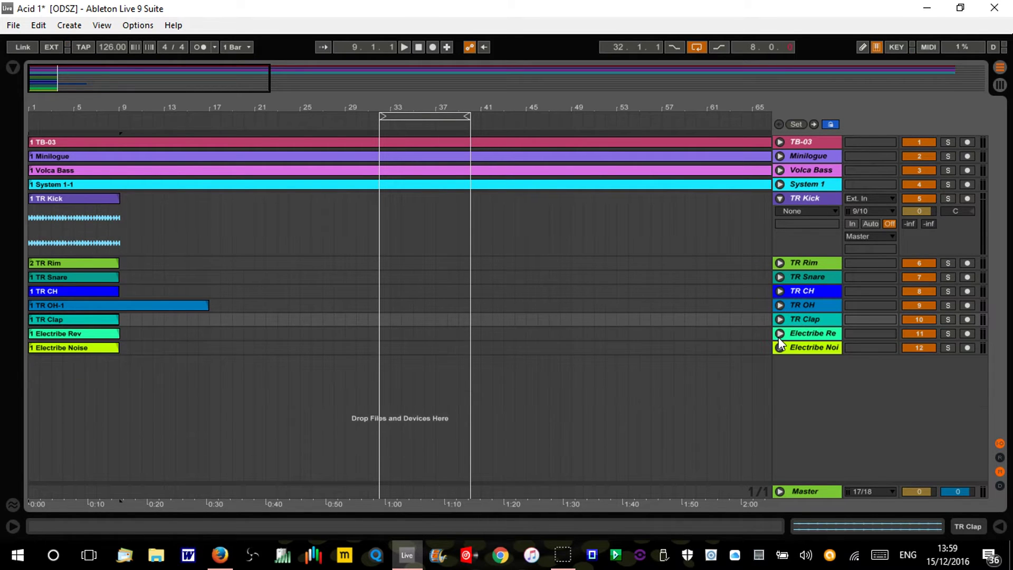
click(779, 346)
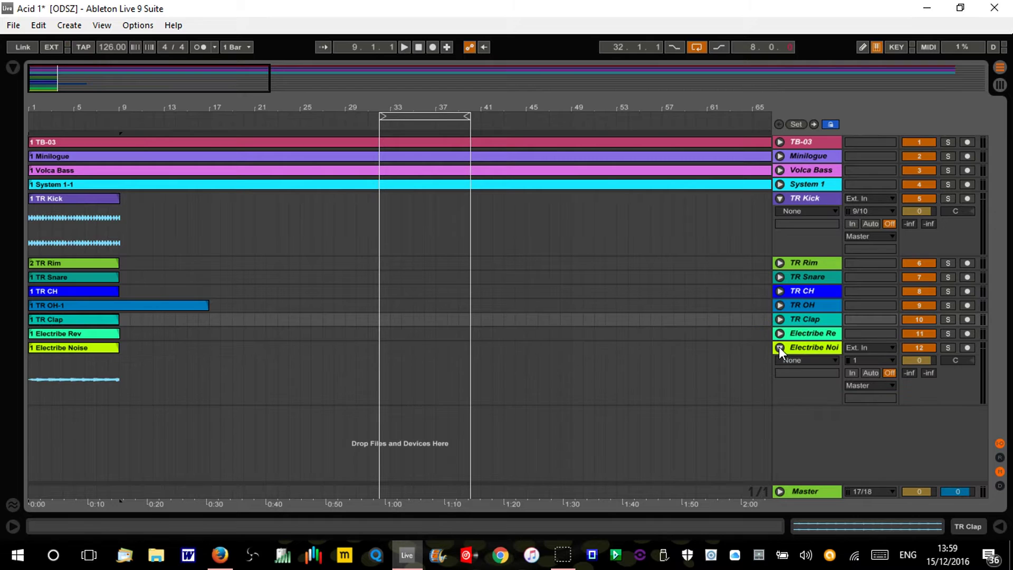
click(778, 346)
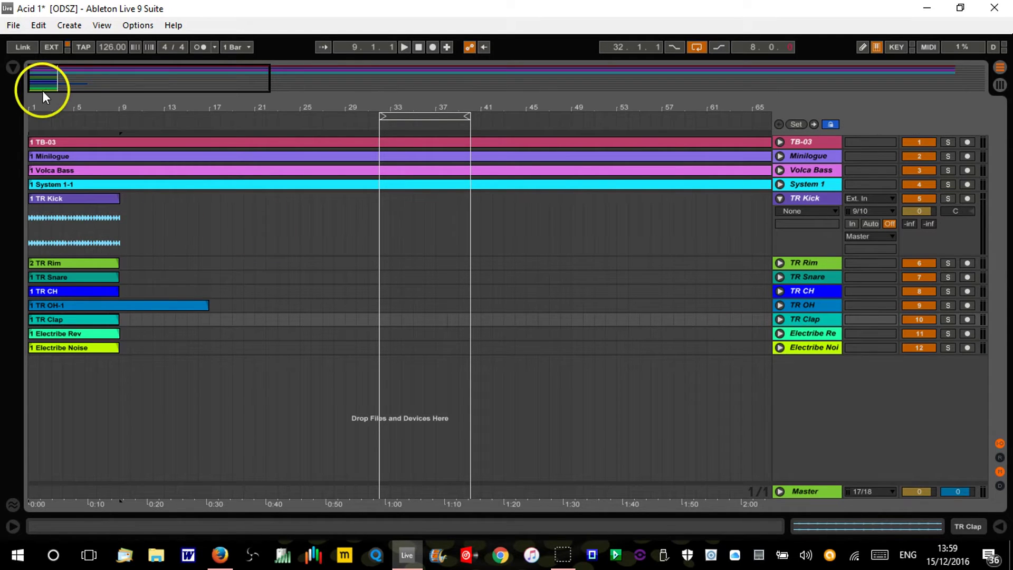
Open the TR Kick clip's sample view to examine the timing of its first kick against the grid.
drag(41, 106, 41, 153)
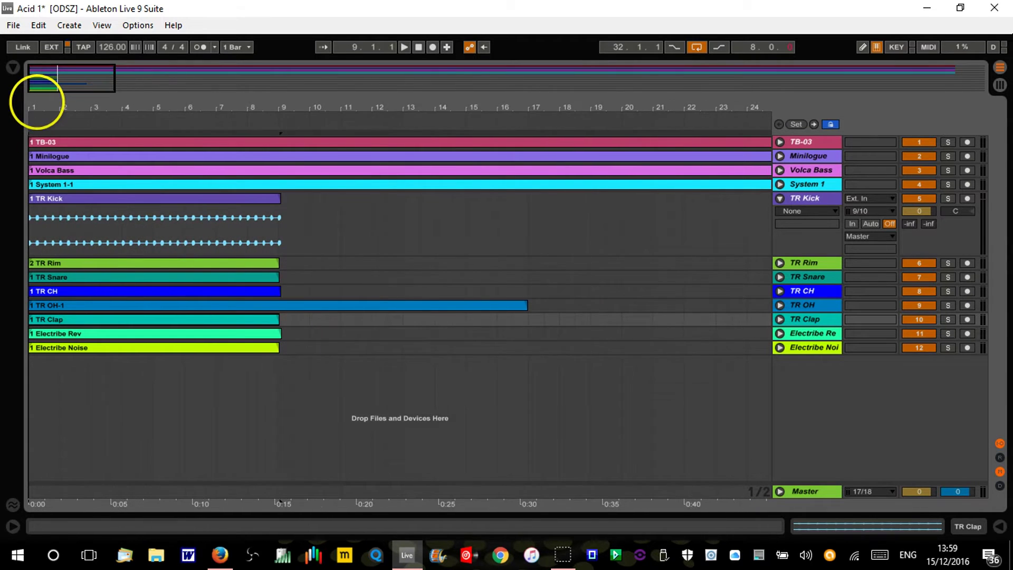
drag(36, 103, 56, 128)
double_click(106, 199)
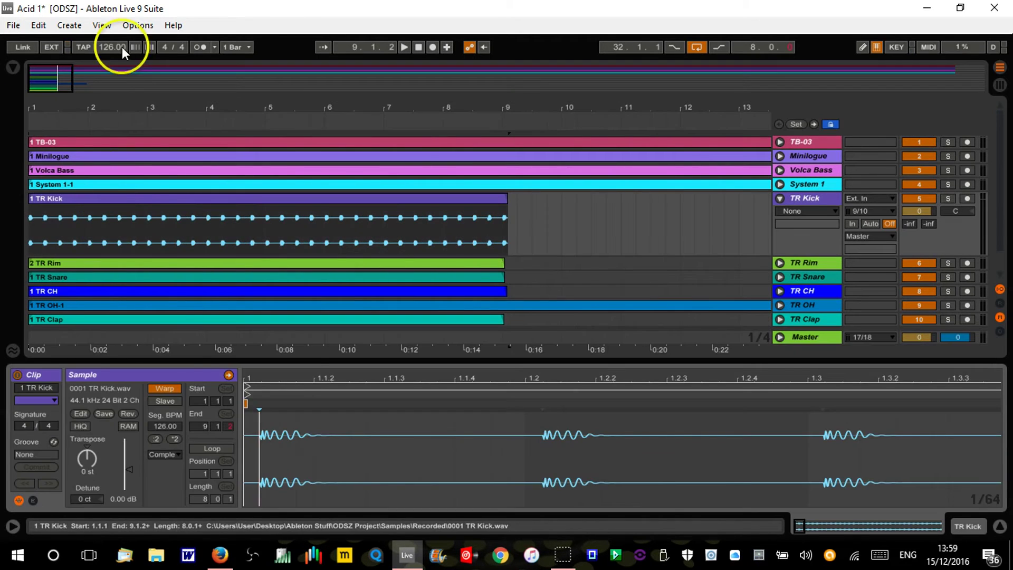
Set the Driver Error Compensation to -24.00 ms in the audio preferences.
click(138, 25)
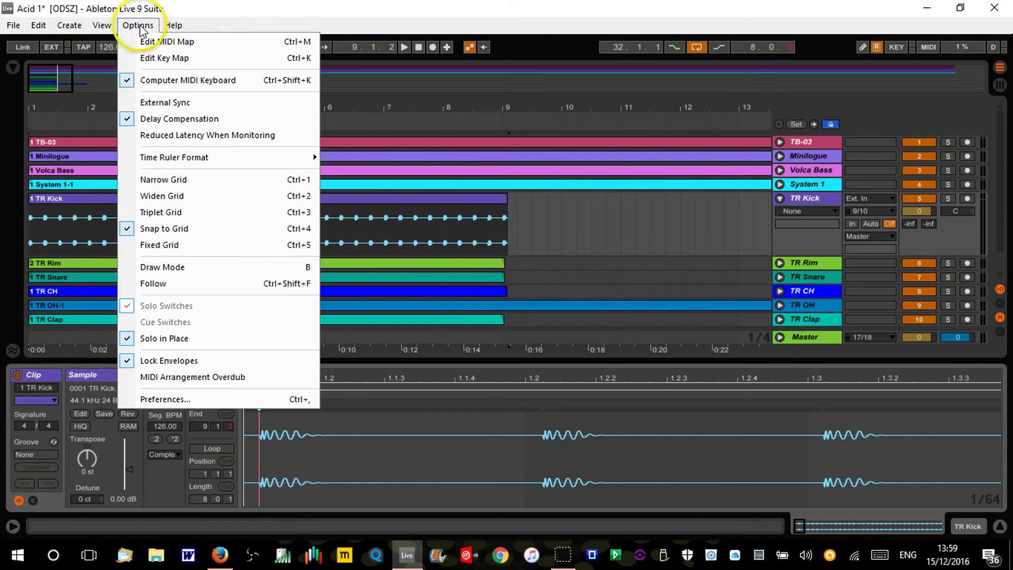
click(201, 400)
click(388, 393)
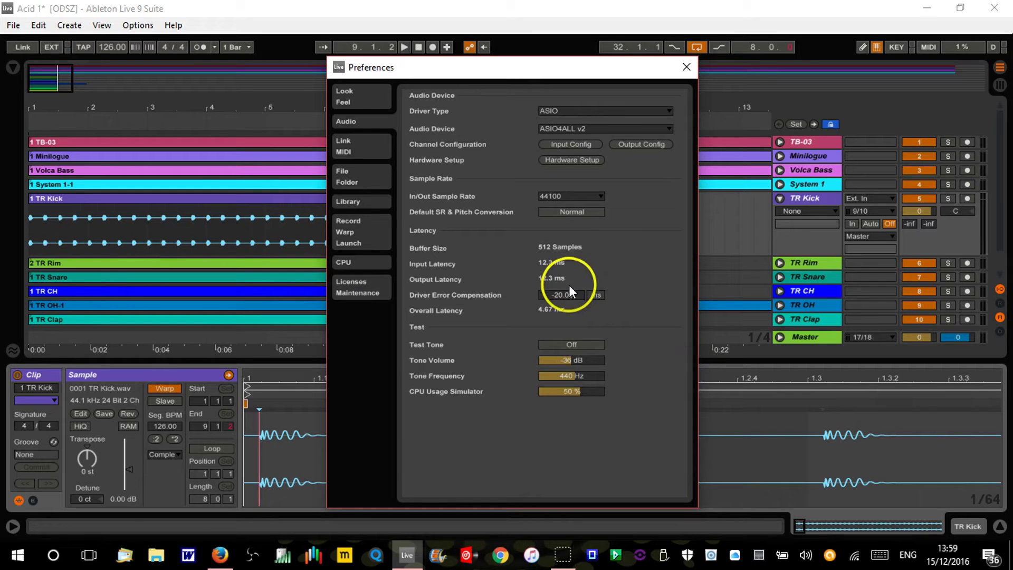
drag(568, 290, 568, 294)
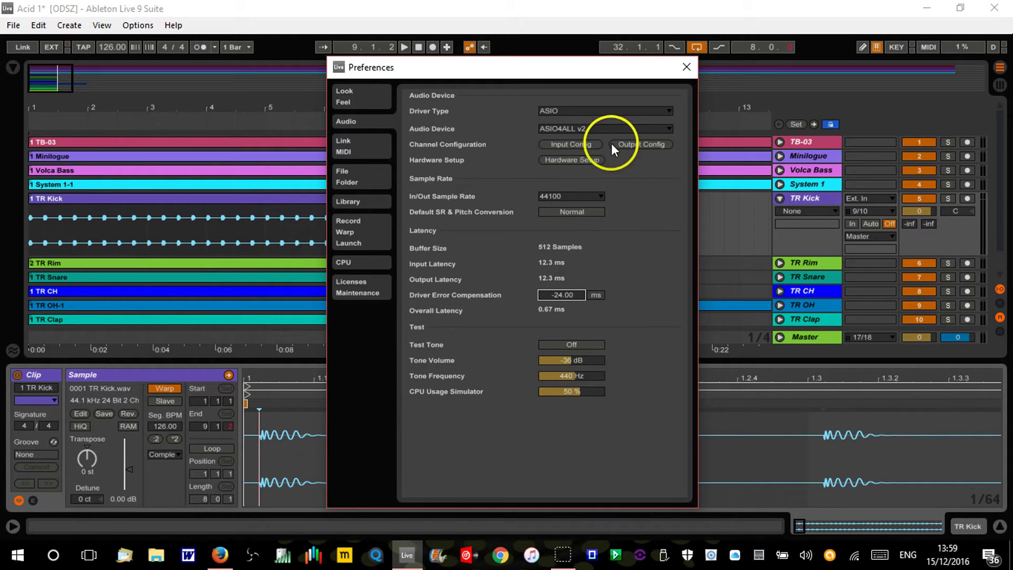
Set the ASIO buffer size to 256 samples in the ASIO4ALL hardware setup.
click(587, 157)
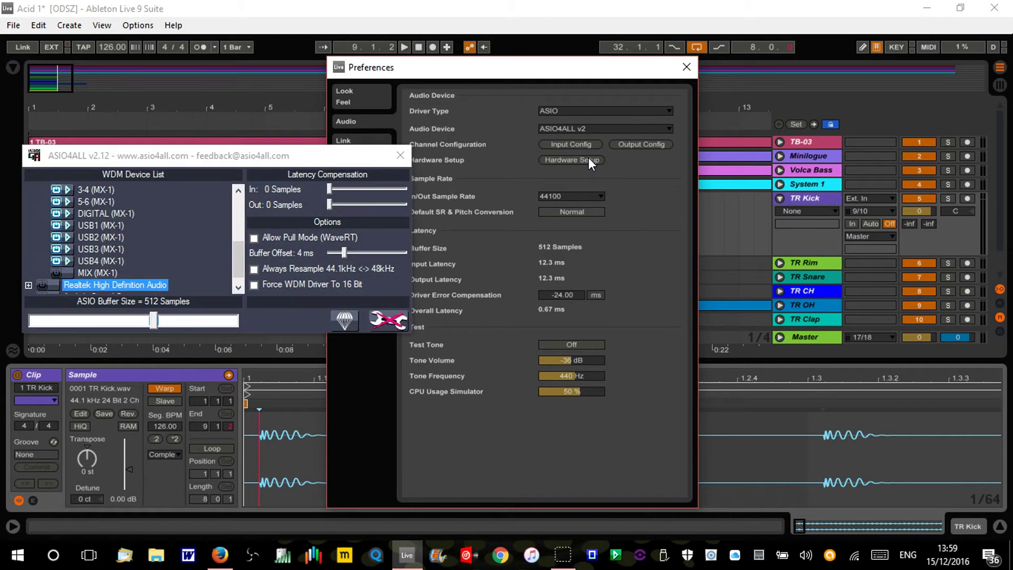
click(93, 318)
drag(100, 320, 77, 321)
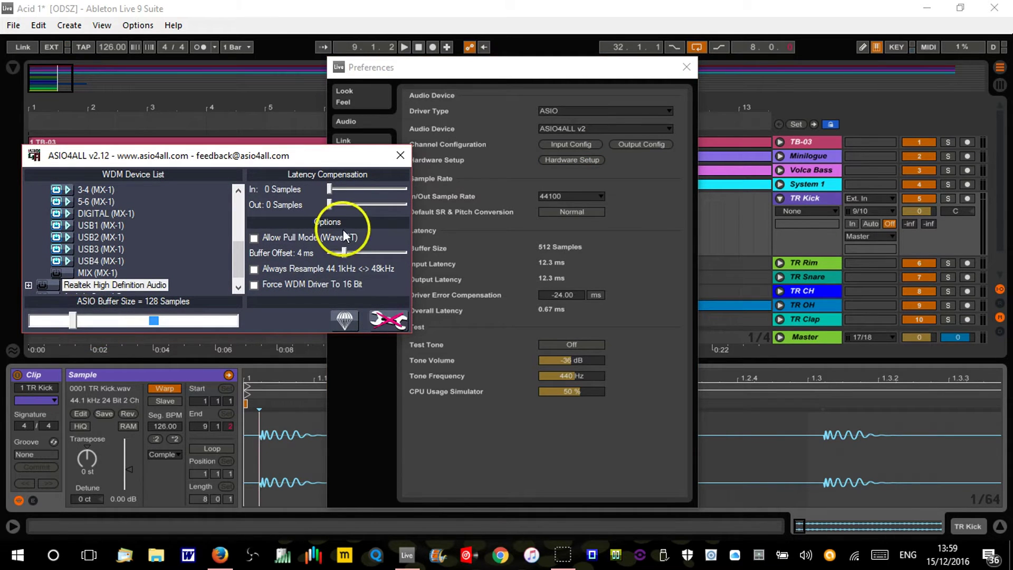
click(108, 319)
click(401, 155)
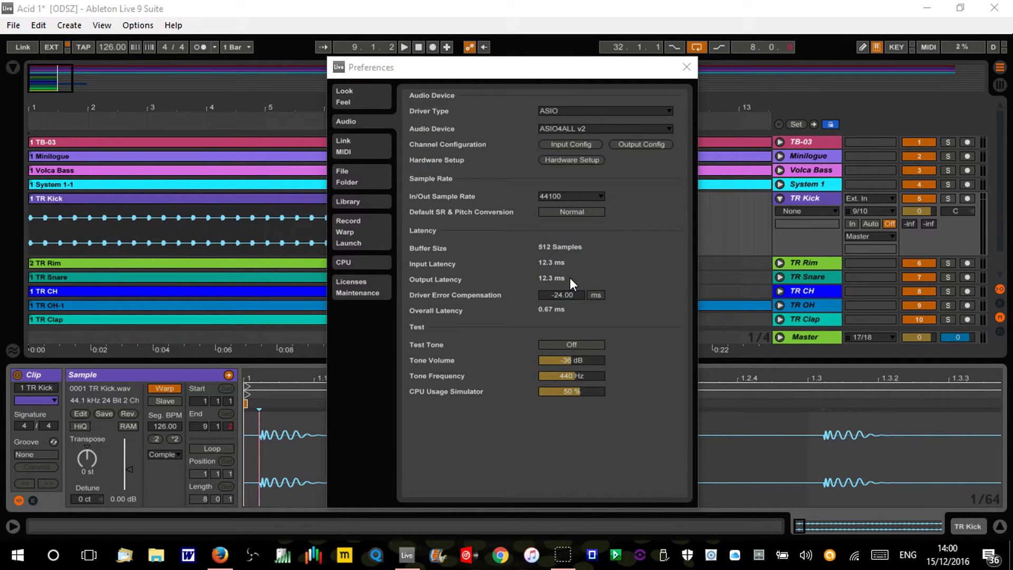
Check the MX-1 device's buffer size in the ASIO4ALL hardware setup and close the audio preferences.
click(577, 160)
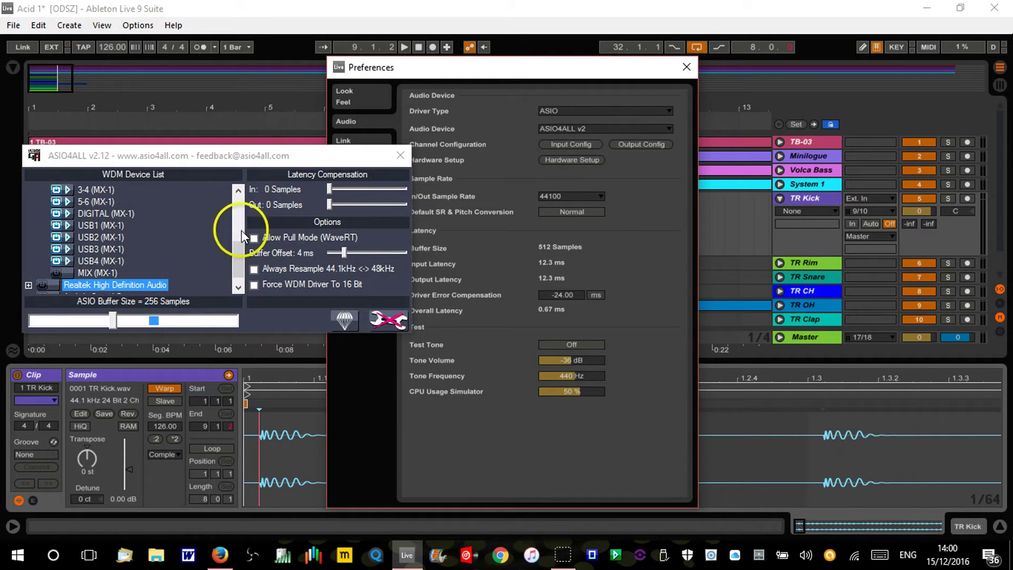
scroll(237, 255, up, 2)
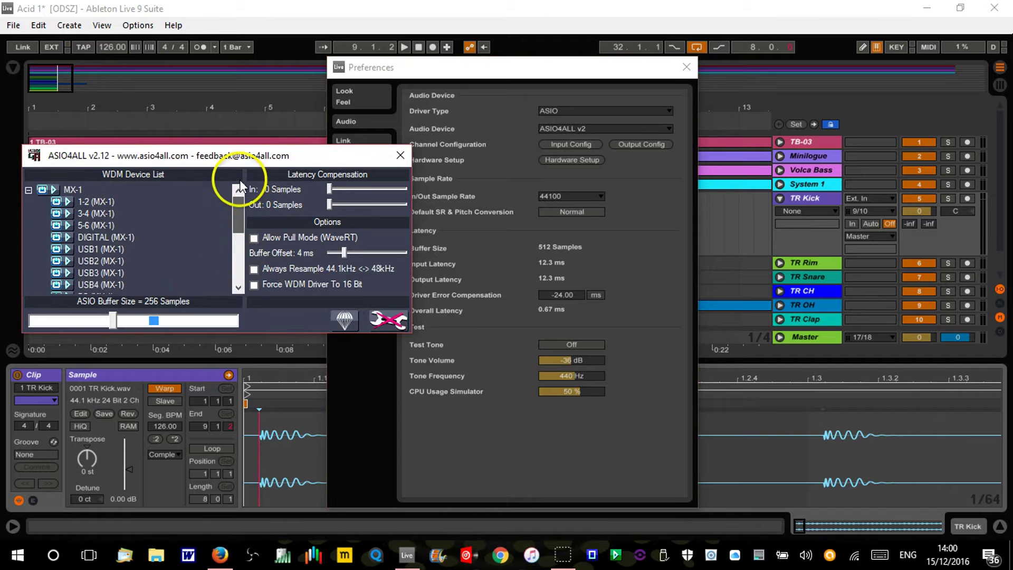
click(77, 191)
click(93, 323)
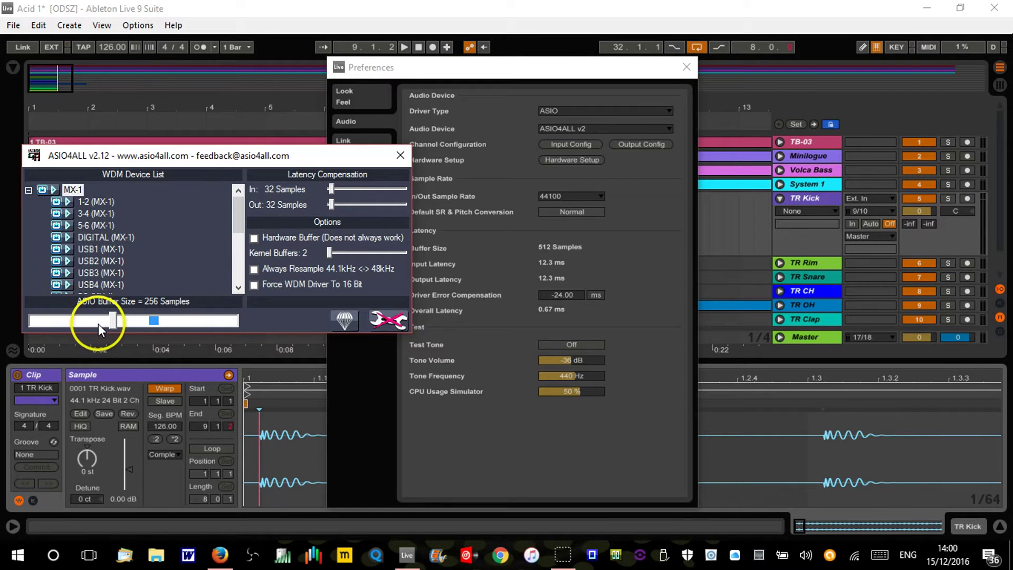
click(400, 155)
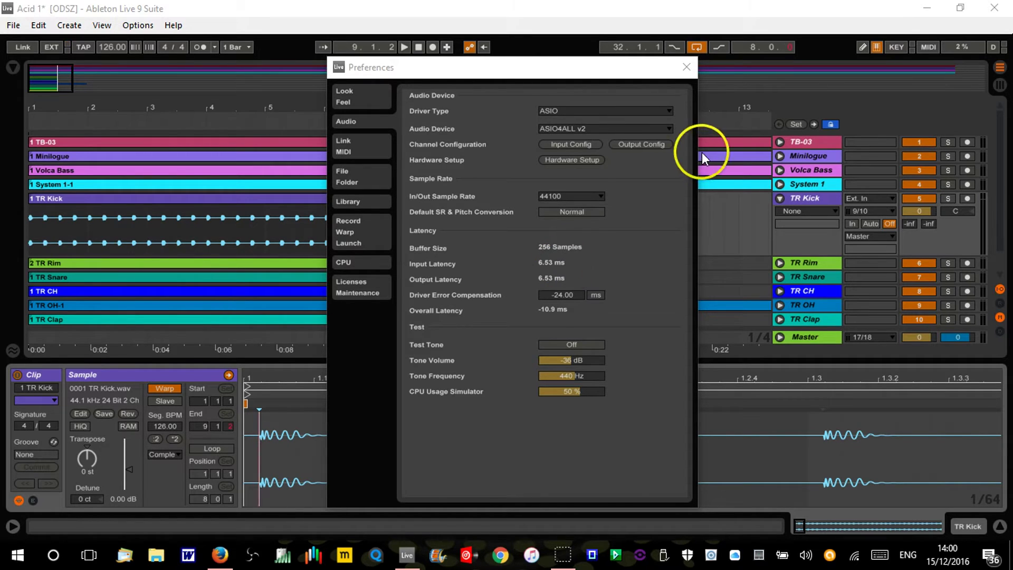
click(689, 67)
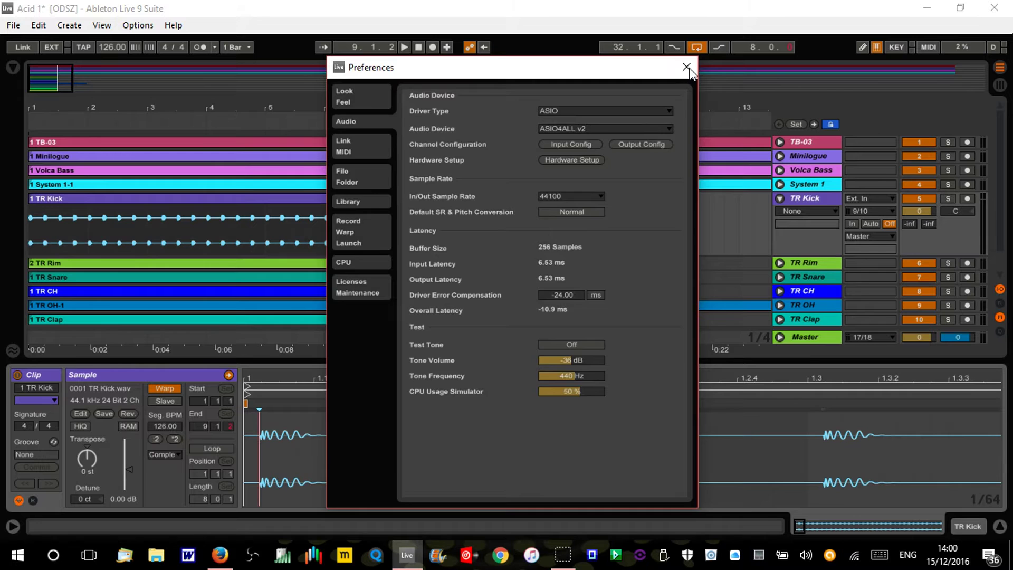
click(689, 67)
Examine the start of the TR Kick clip in its sample view, comparing the first kick with the grid.
click(999, 526)
drag(370, 102, 369, 104)
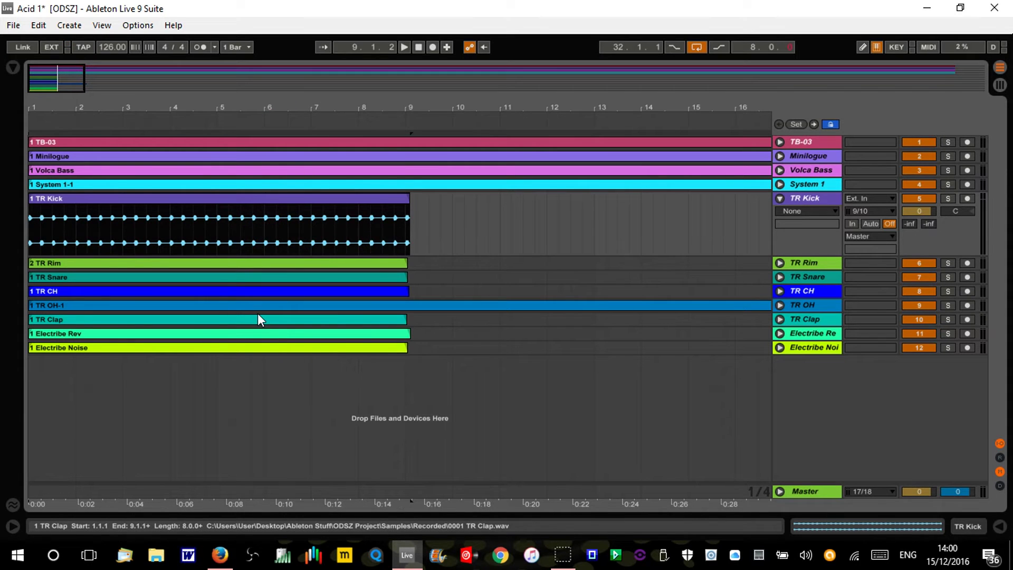
click(316, 200)
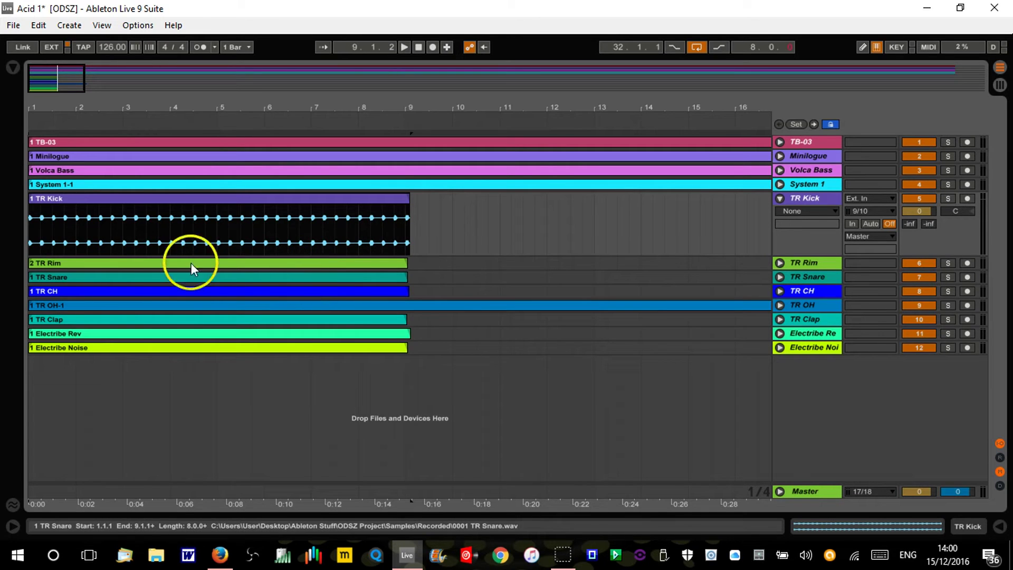
drag(34, 100, 35, 108)
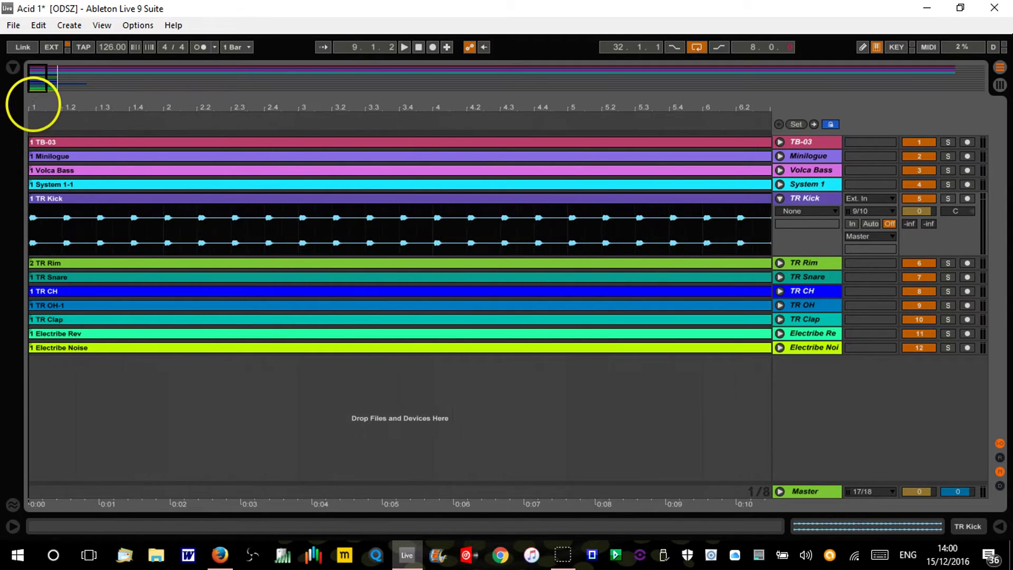
double_click(82, 198)
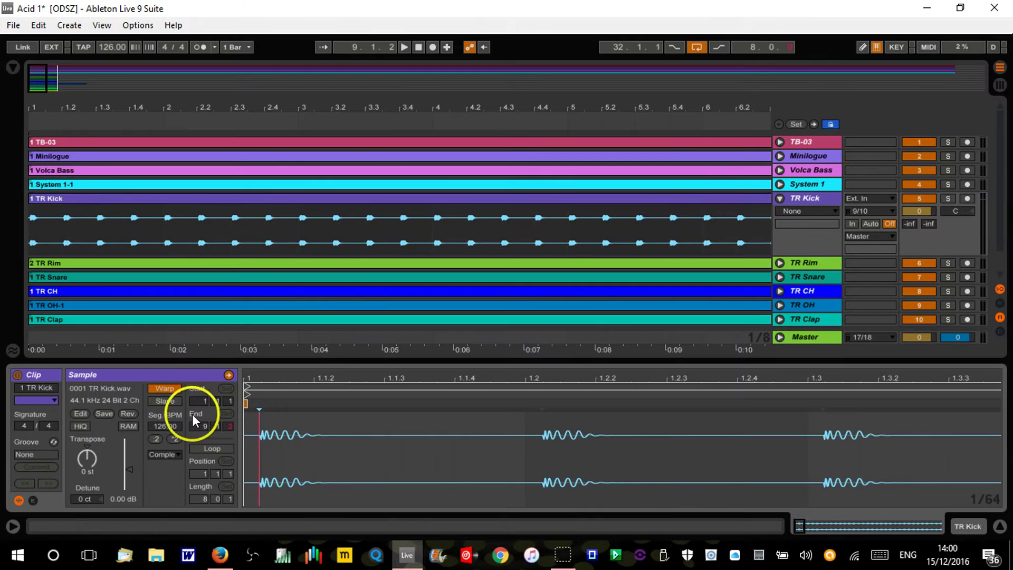
drag(253, 376, 255, 379)
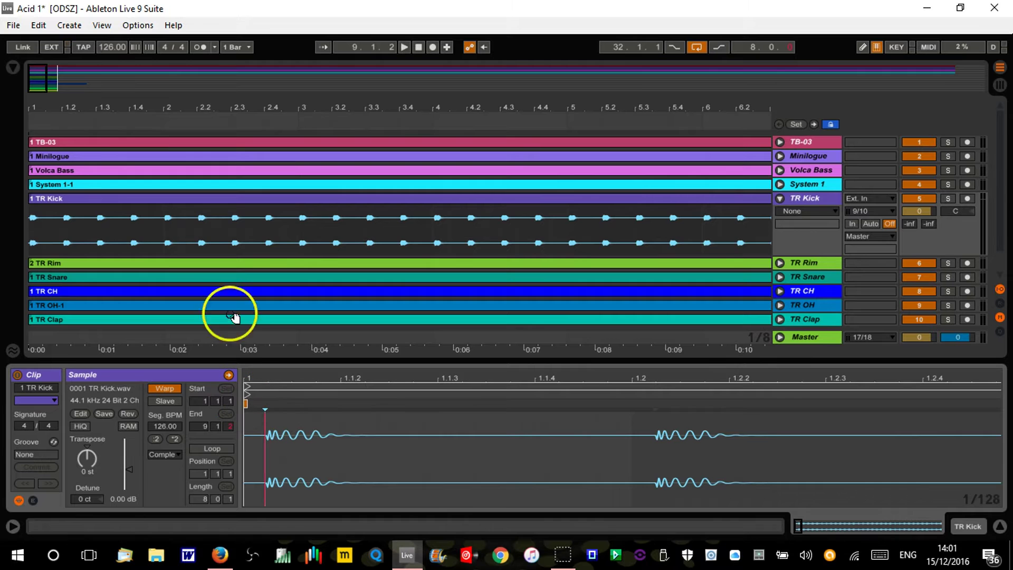
Examine the TR Rim clip's sample view to see how its first hits sit against the grid.
click(186, 264)
mouse_move(249, 383)
mouse_down()
mouse_move(248, 374)
mouse_move(249, 390)
mouse_up()
click(316, 406)
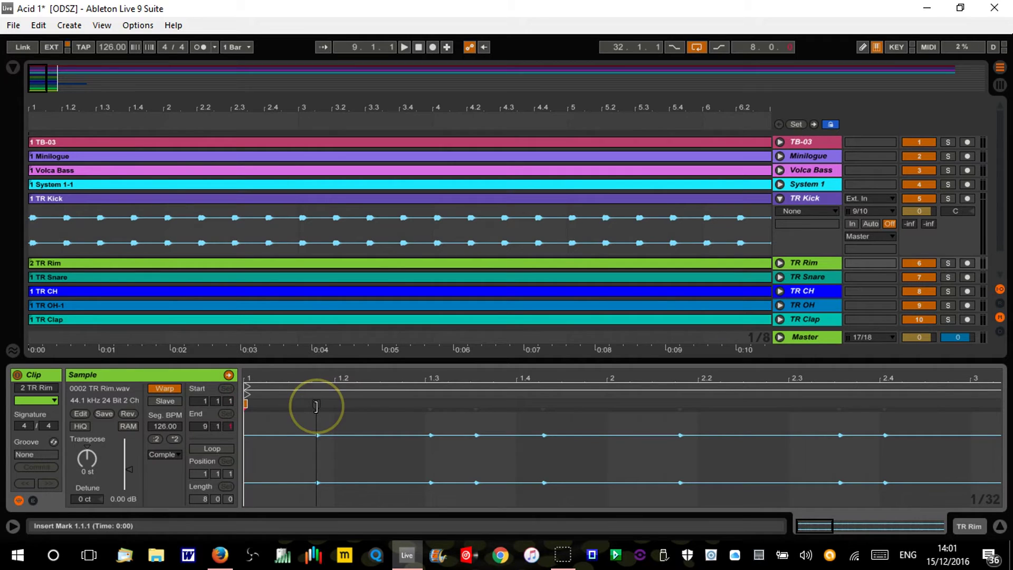
click(279, 414)
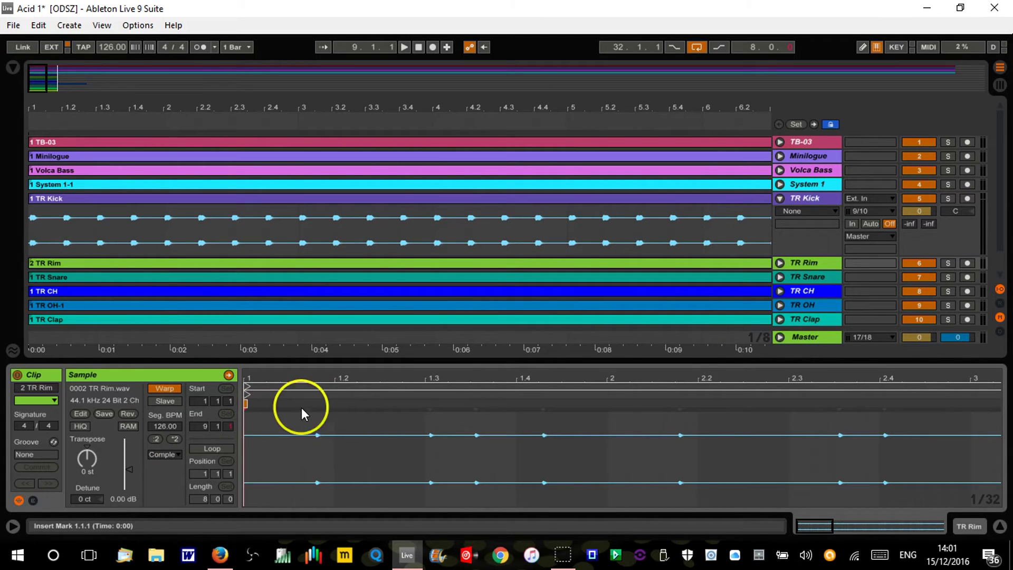
key(ctrl+a)
Add a warp marker on the first kick transient of the TR Kick clip and look at its warp options.
click(159, 202)
click(256, 395)
click(266, 408)
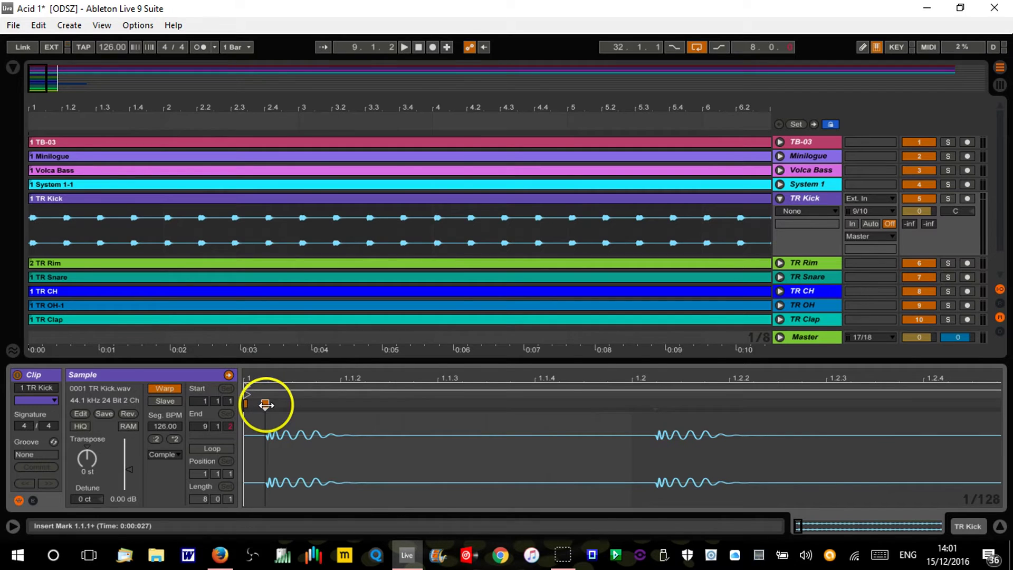
right_click(266, 405)
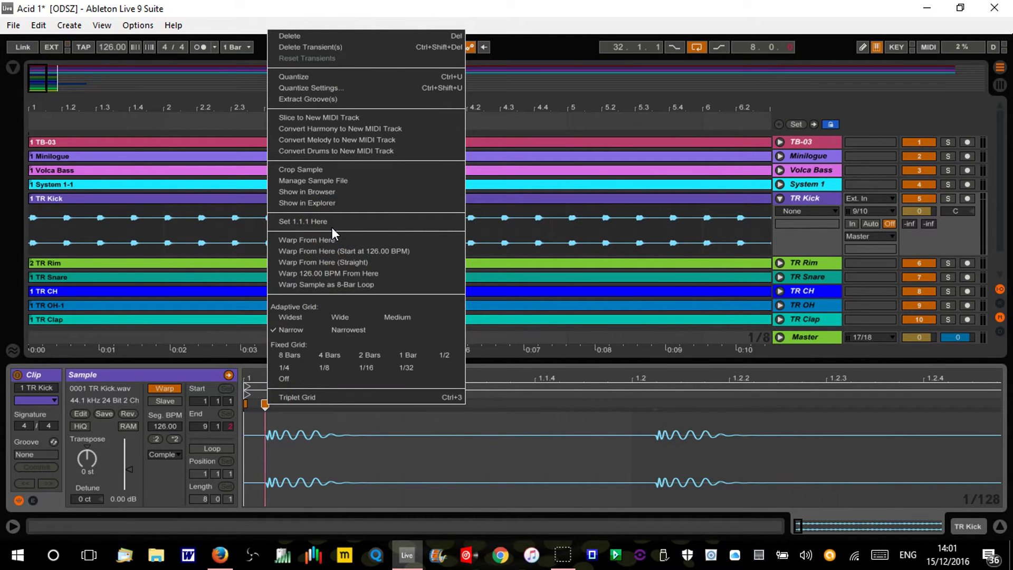
click(995, 494)
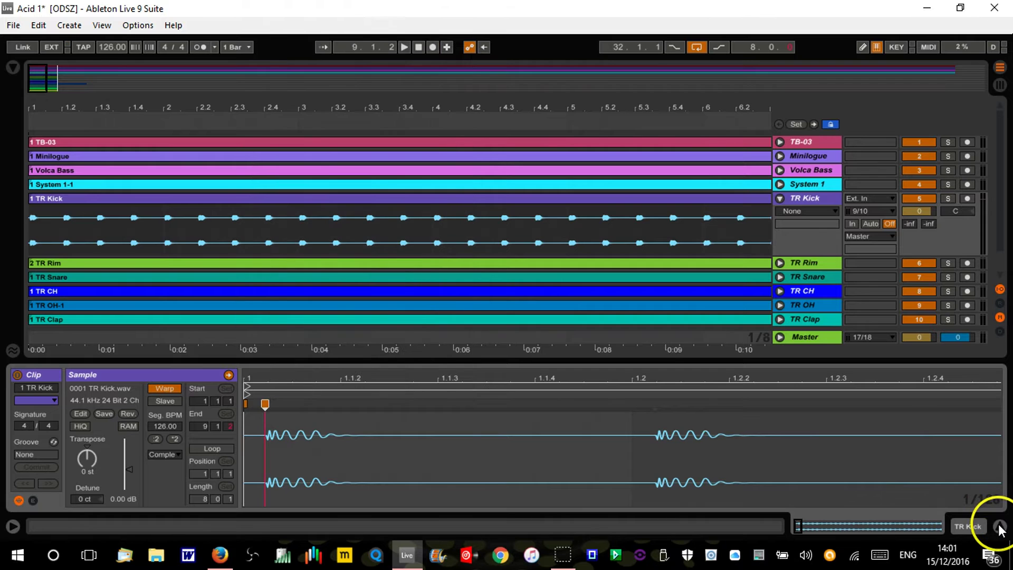
Fold the TR Kick track so that all twelve tracks fit in the arrangement.
drag(479, 97, 478, 98)
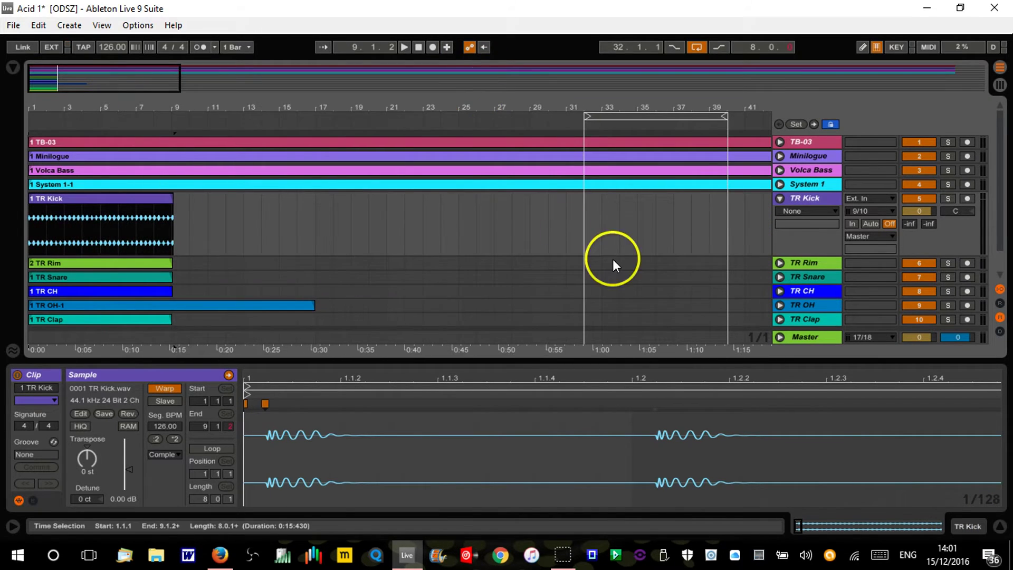
click(779, 198)
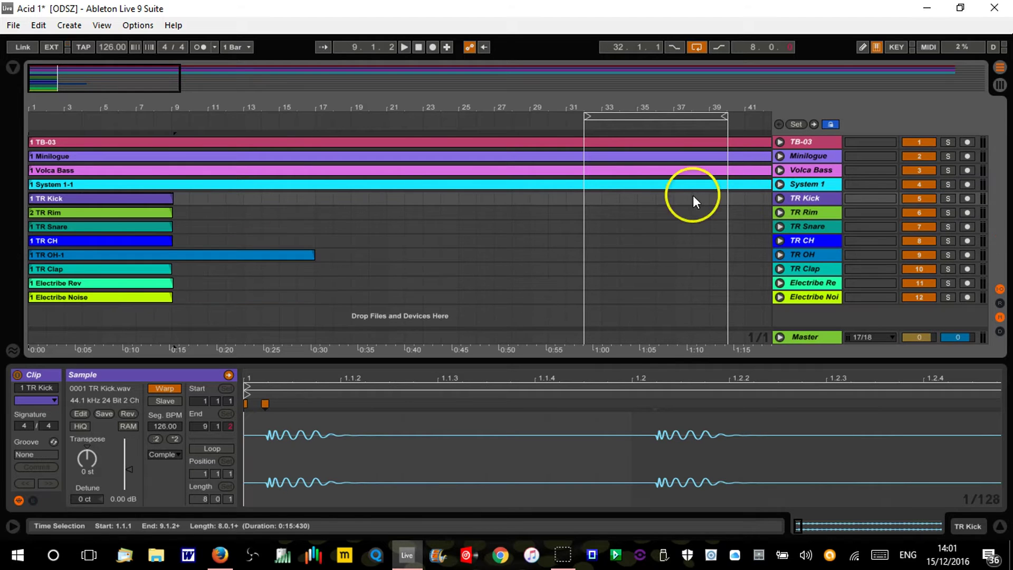
drag(36, 108, 37, 108)
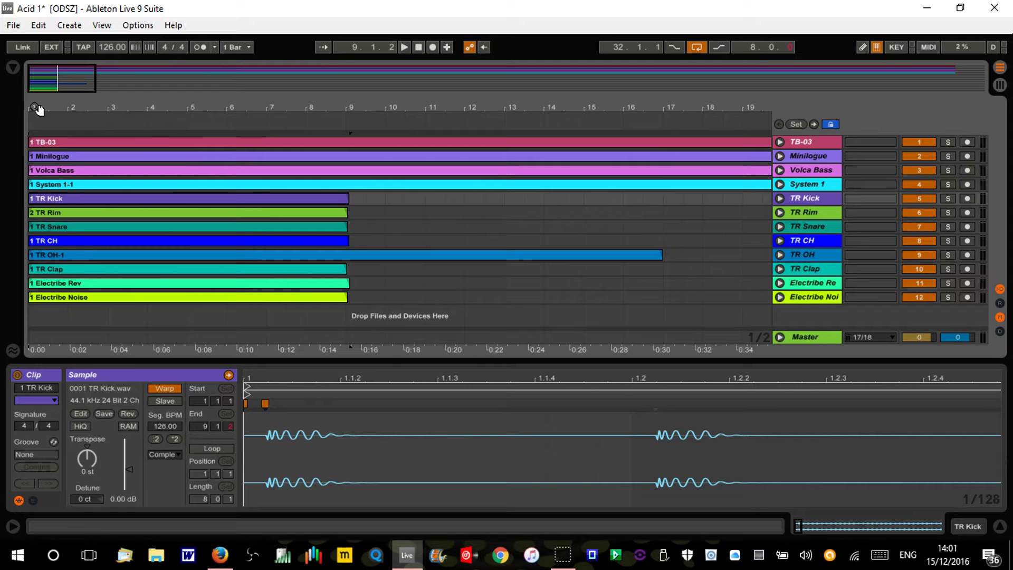
Select all twelve clips from TB-03 to Electribe Noise and hide the clip view.
drag(37, 109, 106, 104)
click(75, 141)
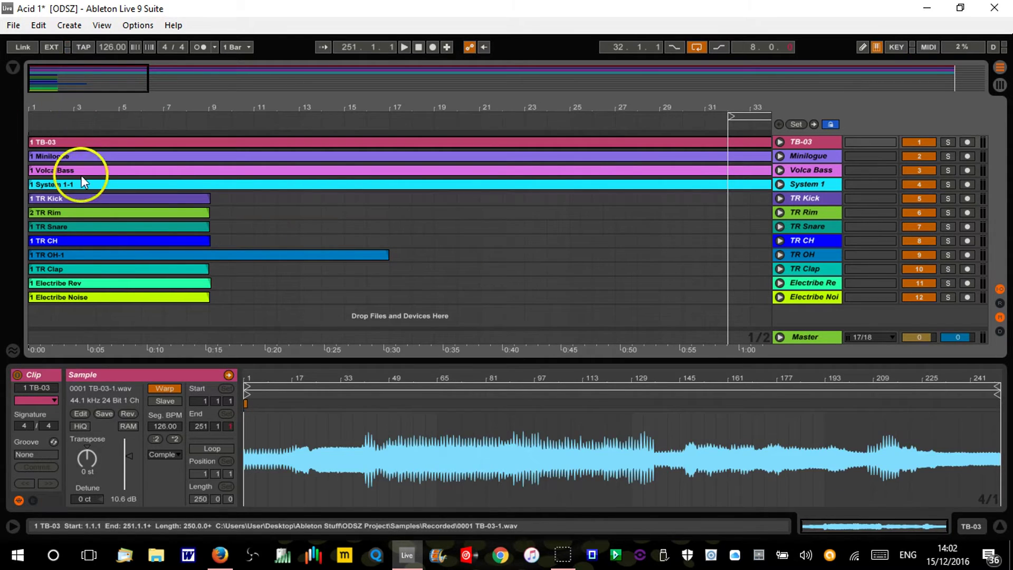
shift+click(100, 299)
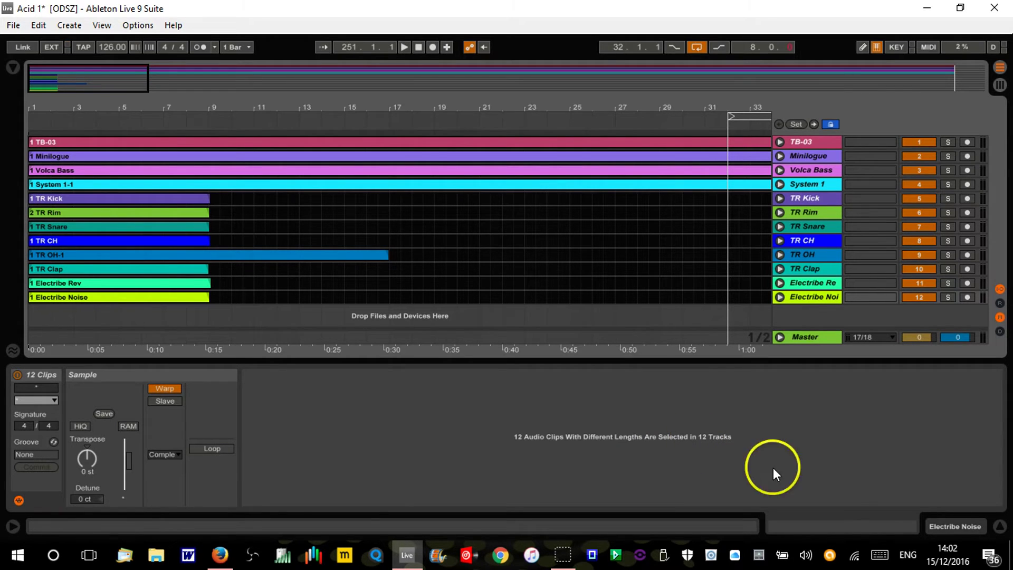
click(992, 526)
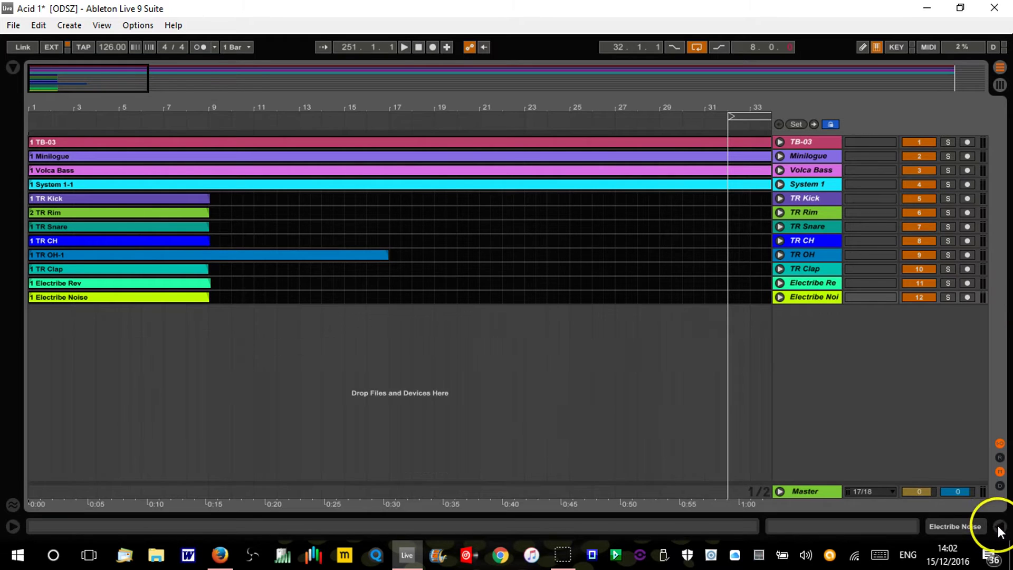
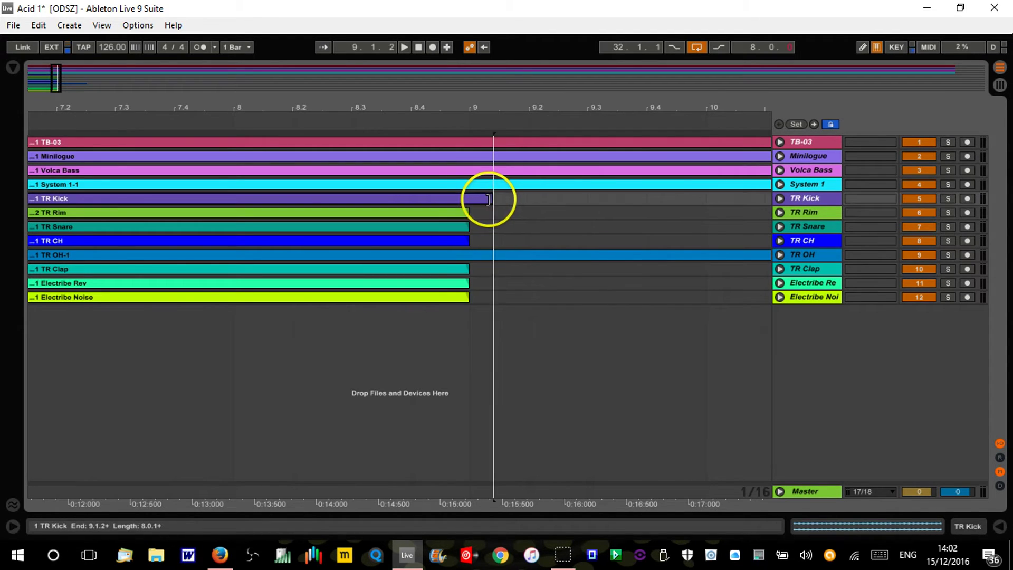
Trim the end of the TR Kick clip to bar 9 and check where the TR OH-1 clip ends.
mouse_move(515, 106)
mouse_down()
mouse_move(140, 106)
mouse_move(223, 108)
mouse_move(215, 101)
mouse_up()
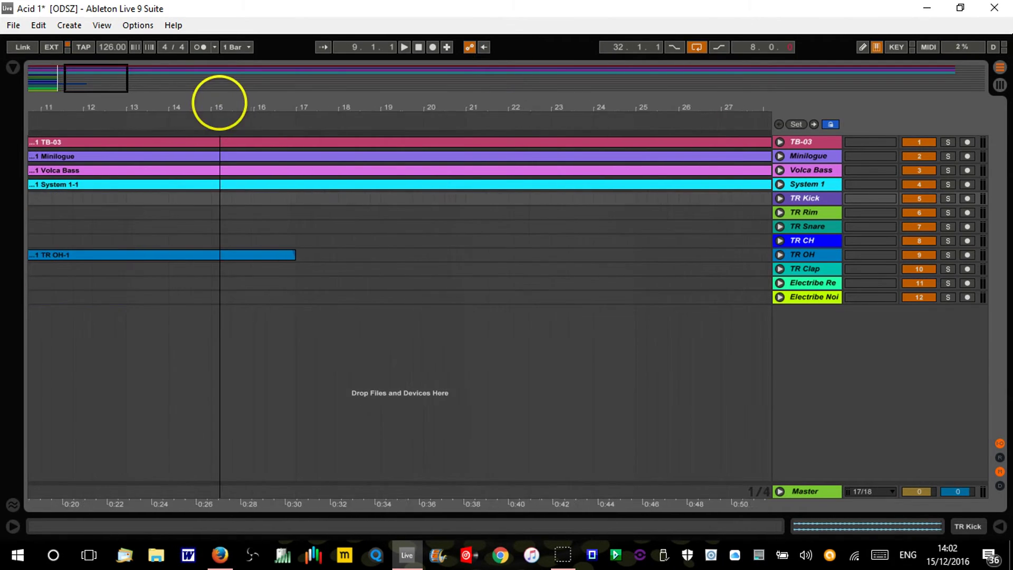
click(297, 256)
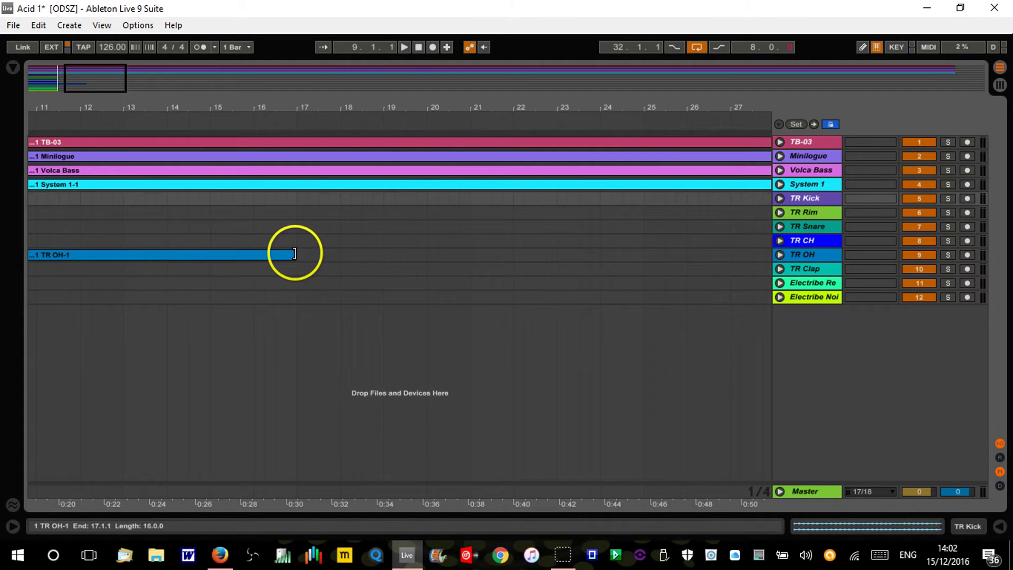
drag(317, 106, 316, 106)
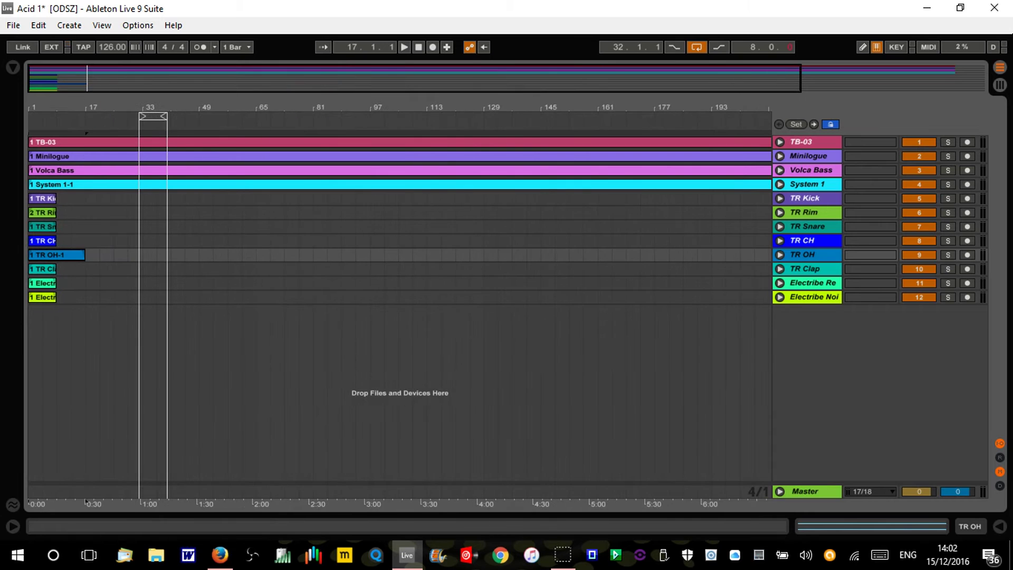
Duplicate the TR Kick, TR Rim, TR Snare and TR CH loops together repeatedly until they reach bar 249.
drag(45, 102, 42, 109)
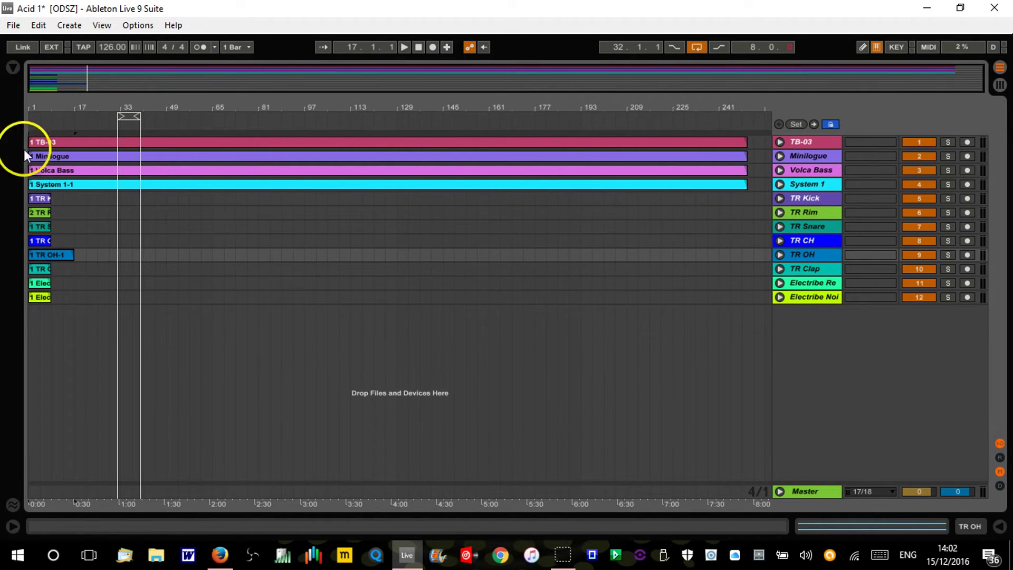
click(43, 200)
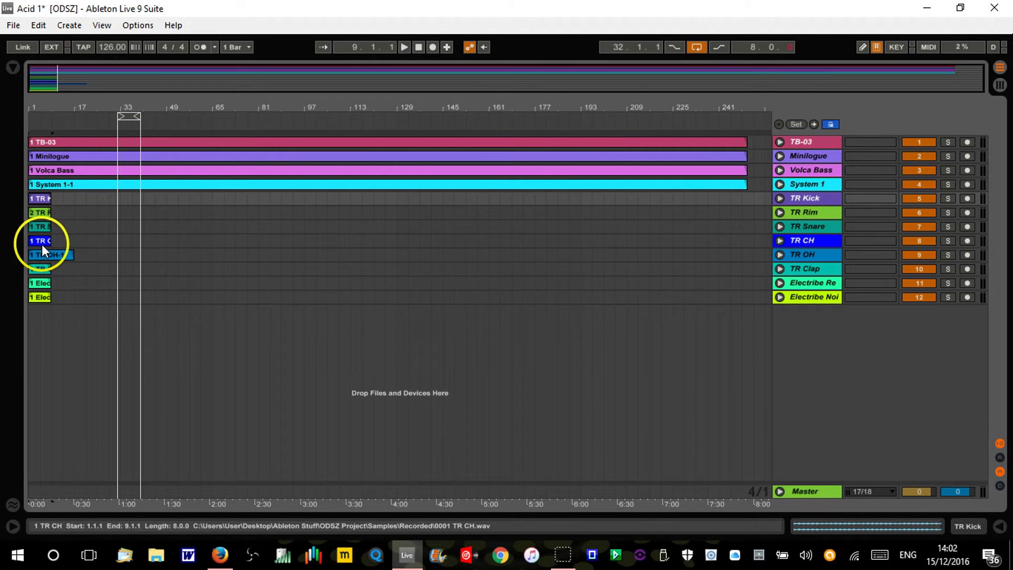
click(41, 243)
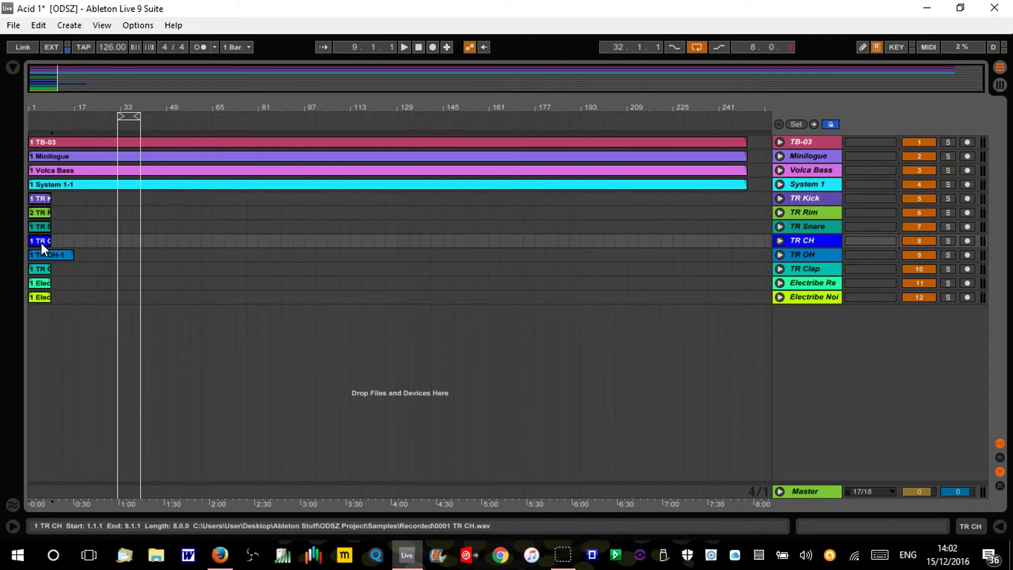
key(ctrl+d)
key(ctrl+d)
key(ctrl+d)
key(ctrl+d)
key(ctrl+d)
key(ctrl+d)
key(ctrl+d)
key(ctrl+d)
key(ctrl+d)
key(ctrl+d)
key(ctrl+d)
key(ctrl+d)
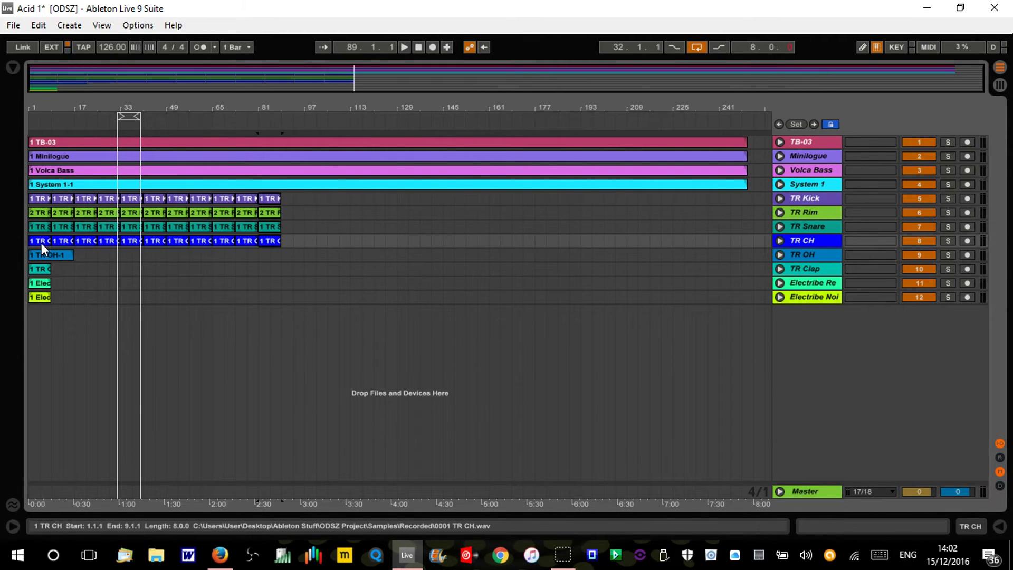
key(ctrl+d)
key(ctrl+d)
key(ctrl+d)
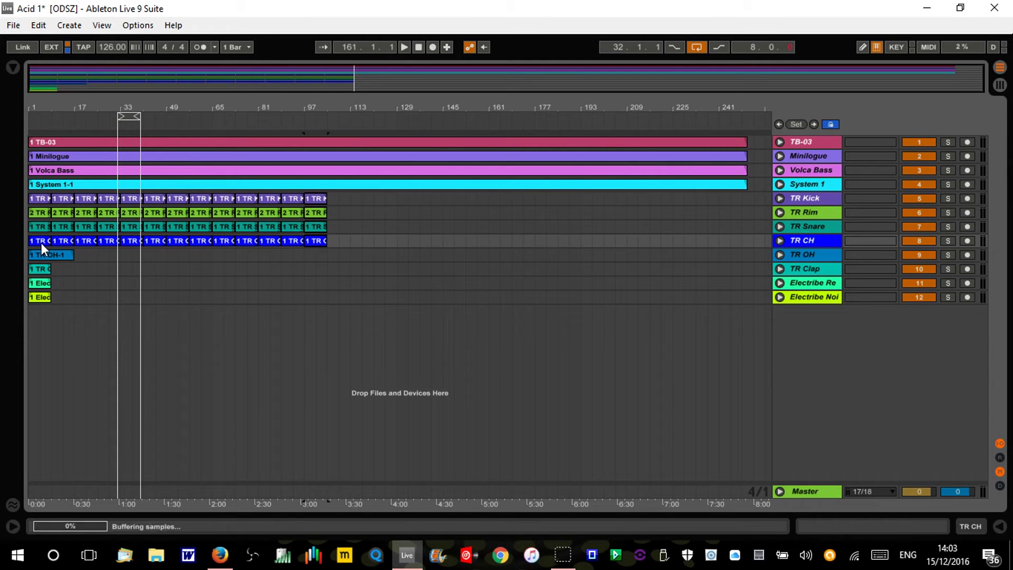
key(ctrl+d)
key(ctrl+d)
key(ctrl+d)
key(ctrl+d)
key(ctrl+d)
key(ctrl+d)
key(ctrl+d)
key(ctrl+d)
key(ctrl+d)
key(ctrl+d)
key(ctrl+d)
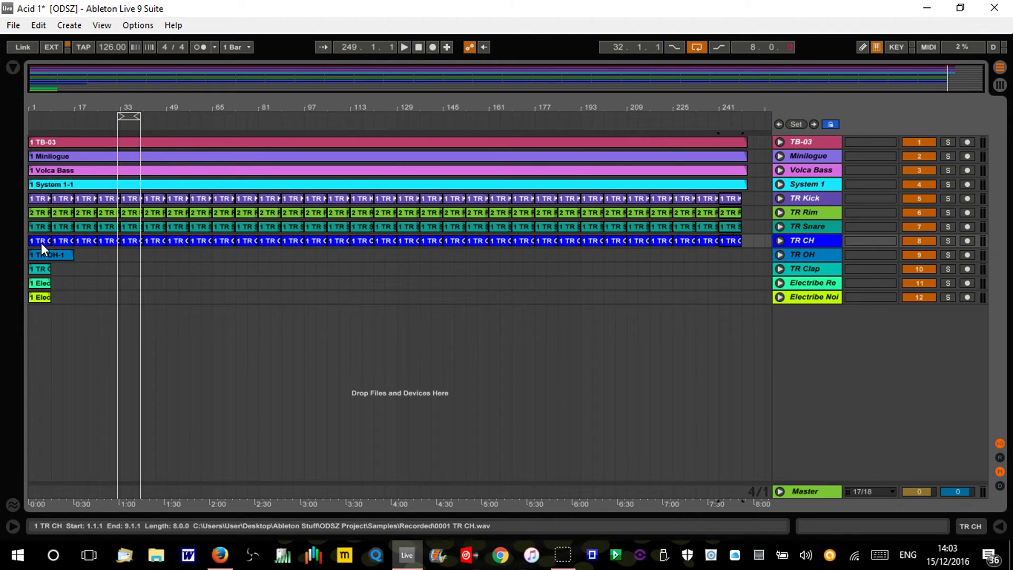
Duplicate the Electribe Rev and Electribe Noise loops together repeatedly until they reach bar 249.
click(40, 297)
click(38, 269)
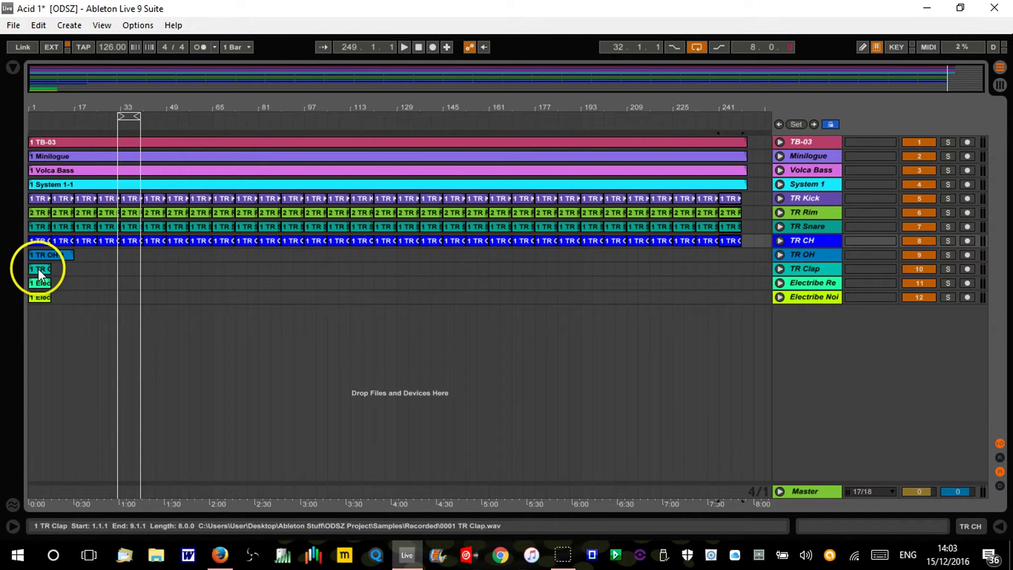
click(40, 297)
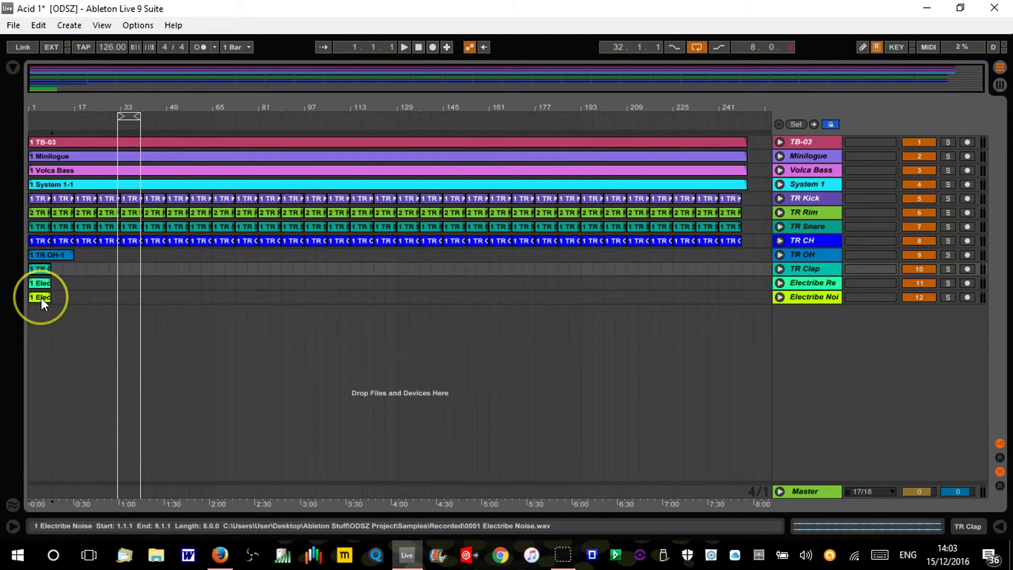
click(41, 297)
click(39, 270)
key(ctrl+d)
key(ctrl+d)
key(ctrl+d)
key(ctrl+d)
key(ctrl+d)
key(ctrl+d)
key(ctrl+d)
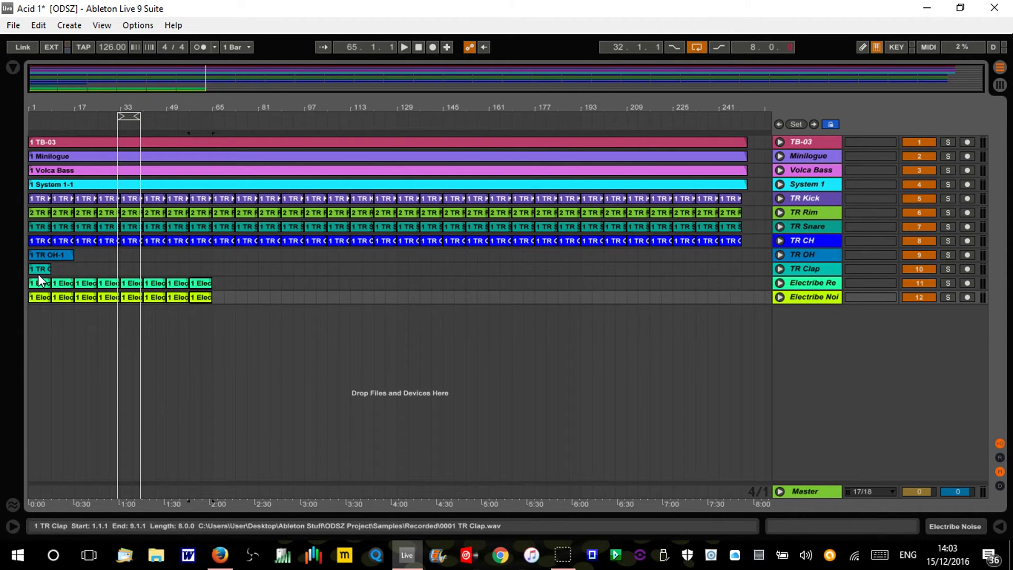
key(ctrl+d)
key(ctrl+d)
key(ctrl+d)
key(ctrl+d)
key(ctrl+d)
key(ctrl+d)
key(ctrl+d)
key(ctrl+d)
key(ctrl+d)
key(ctrl+d)
key(ctrl+d)
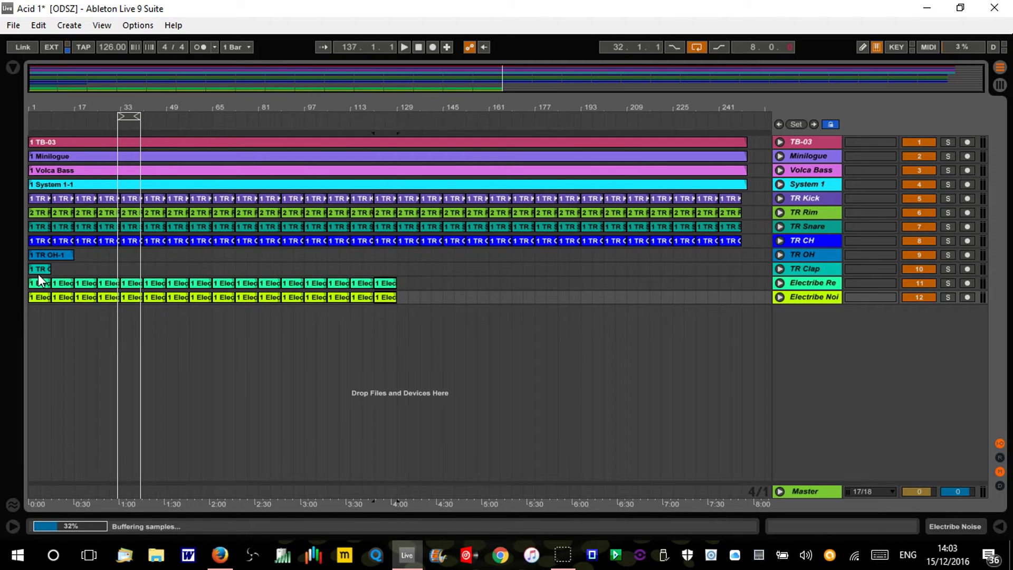
key(ctrl+d)
key(ctrl+d)
key(ctrl+d)
key(ctrl+d)
key(ctrl+d)
key(ctrl+d)
key(ctrl+d)
key(ctrl+d)
key(ctrl+d)
key(ctrl+d)
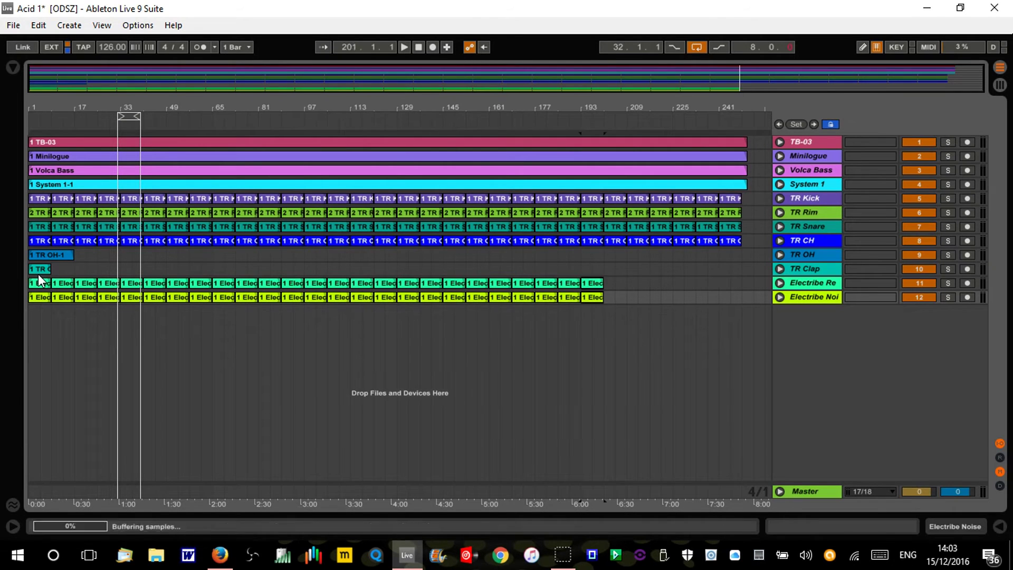
key(ctrl+d)
key(ctrl+d)
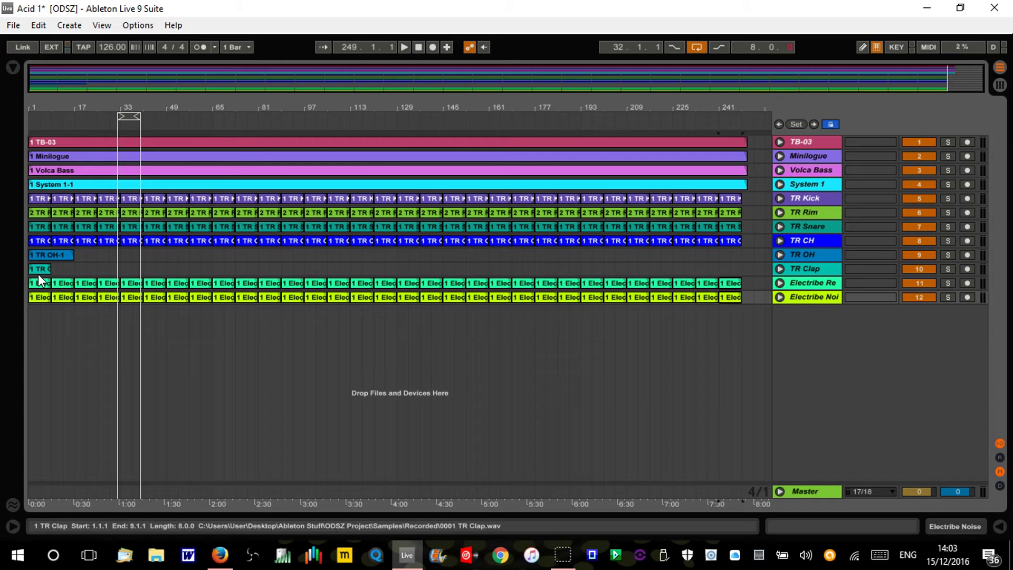
Duplicate the TR Clap loop repeatedly to bar 249, undoing the copies that run past the other drum tracks.
click(40, 272)
key(ctrl+d)
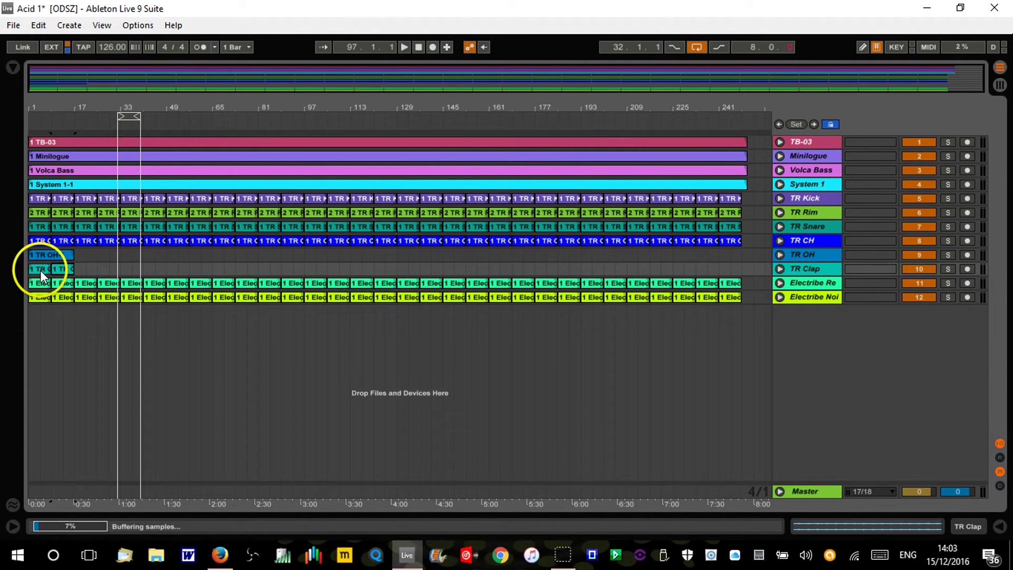
key(ctrl+d)
key(ctrl+d)
key(ctrl+d)
key(ctrl+d)
key(ctrl+d)
key(ctrl+d)
key(ctrl+d)
key(ctrl+d)
key(ctrl+d)
key(ctrl+d)
key(ctrl+d)
key(ctrl+d)
key(ctrl+d)
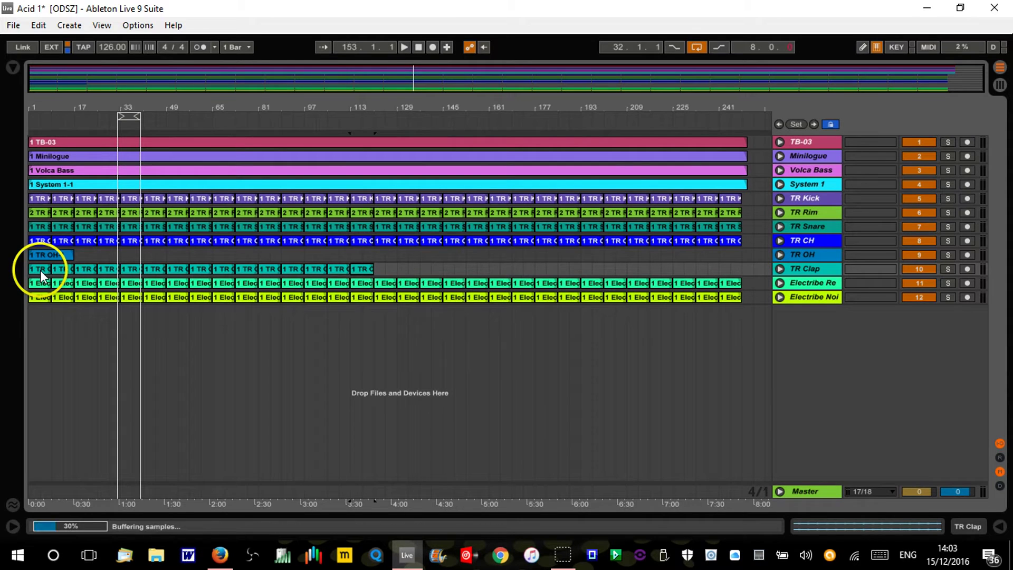
key(ctrl+d)
key(ctrl+d)
key(ctrl+d)
key(ctrl+d)
key(ctrl+d)
key(ctrl+d)
key(ctrl+d)
key(ctrl+d)
key(ctrl+d)
key(ctrl+d)
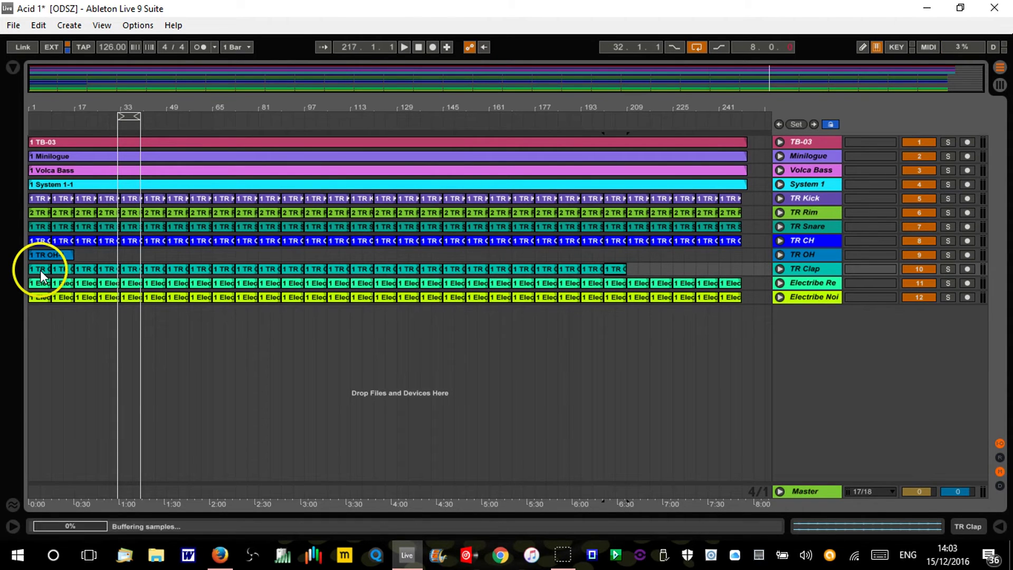
key(ctrl+d)
key(ctrl+d)
key(ctrl+d)
key(ctrl+d)
key(ctrl+d)
key(ctrl+d)
key(ctrl+d)
key(ctrl+d)
key(ctrl+z)
key(ctrl+z)
Duplicate the TR OH-1 clip repeatedly until it reaches bar 257.
mouse_move(70, 110)
mouse_down()
mouse_move(58, 90)
mouse_move(63, 124)
mouse_up()
click(45, 252)
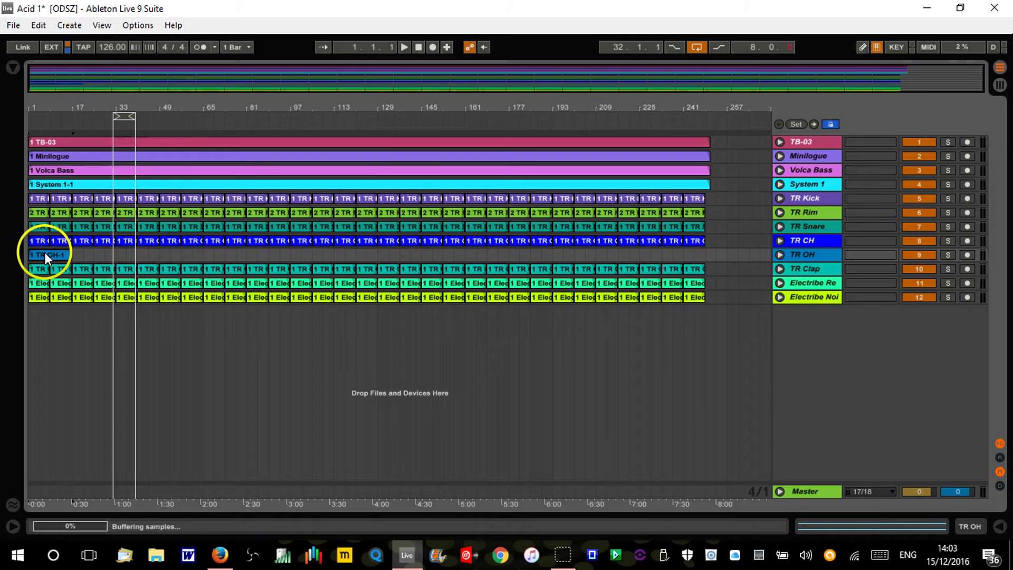
key(ctrl+d)
key(ctrl+d)
key(ctrl+d)
key(ctrl+d)
key(ctrl+d)
key(ctrl+d)
key(ctrl+d)
key(ctrl+d)
key(ctrl+d)
key(ctrl+d)
key(ctrl+d)
key(ctrl+d)
key(ctrl+d)
key(ctrl+d)
key(ctrl+d)
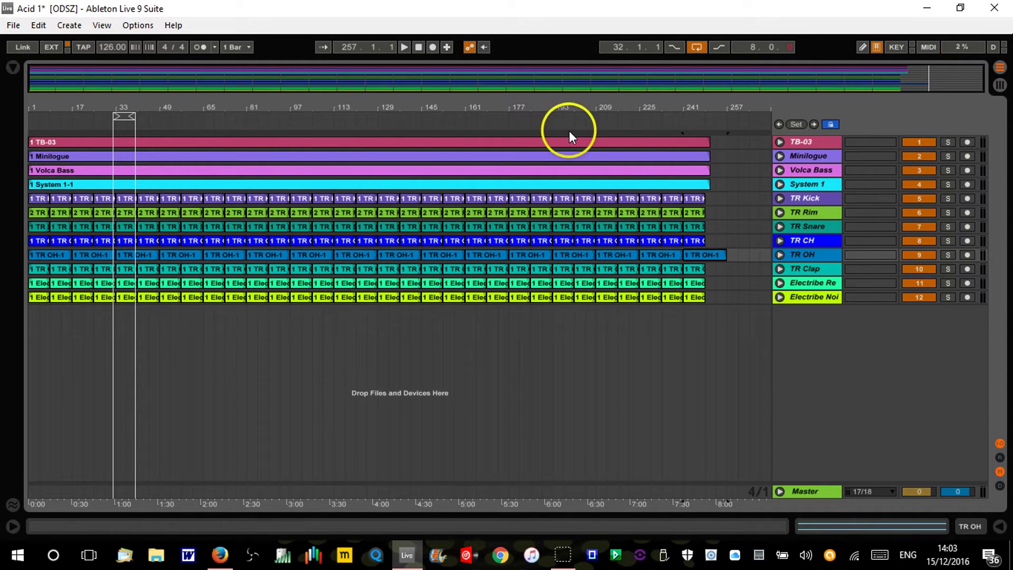
Trim the last TR OH-1 clip and the TB-03, Minilogue, Volca Bass and System 1-1 clips to end at bar 249.
drag(733, 106, 718, 108)
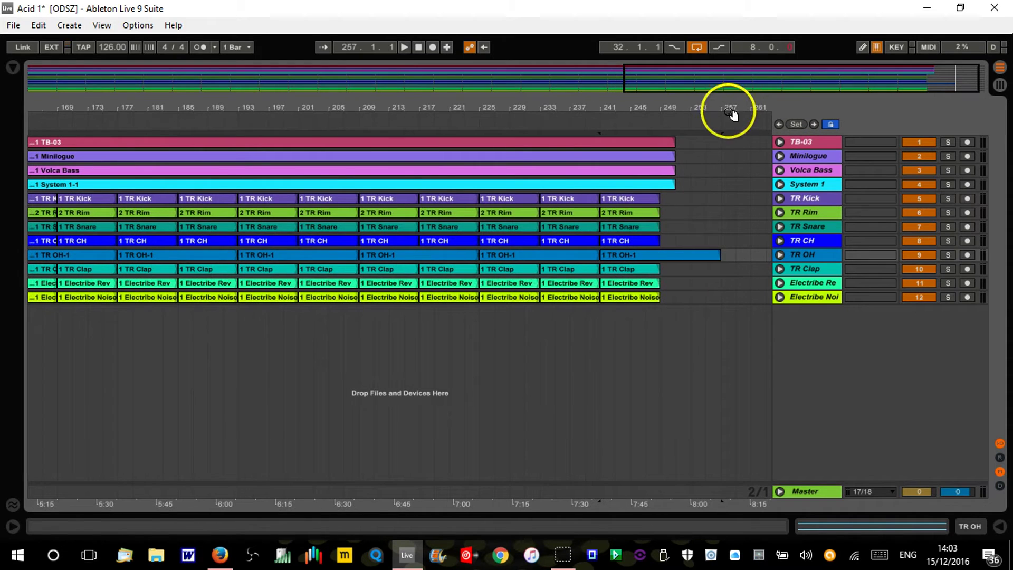
drag(706, 254, 659, 254)
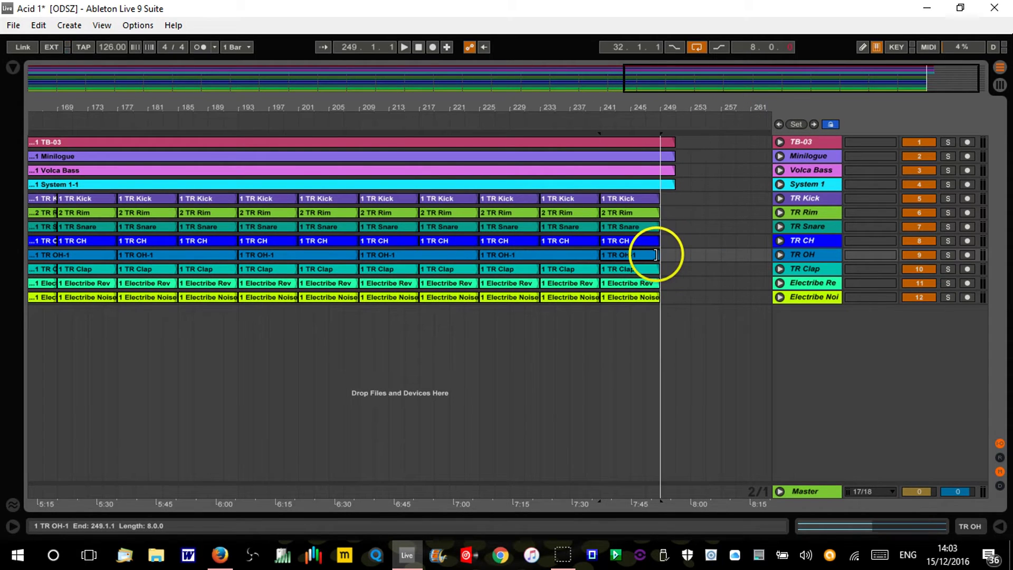
drag(677, 209, 662, 136)
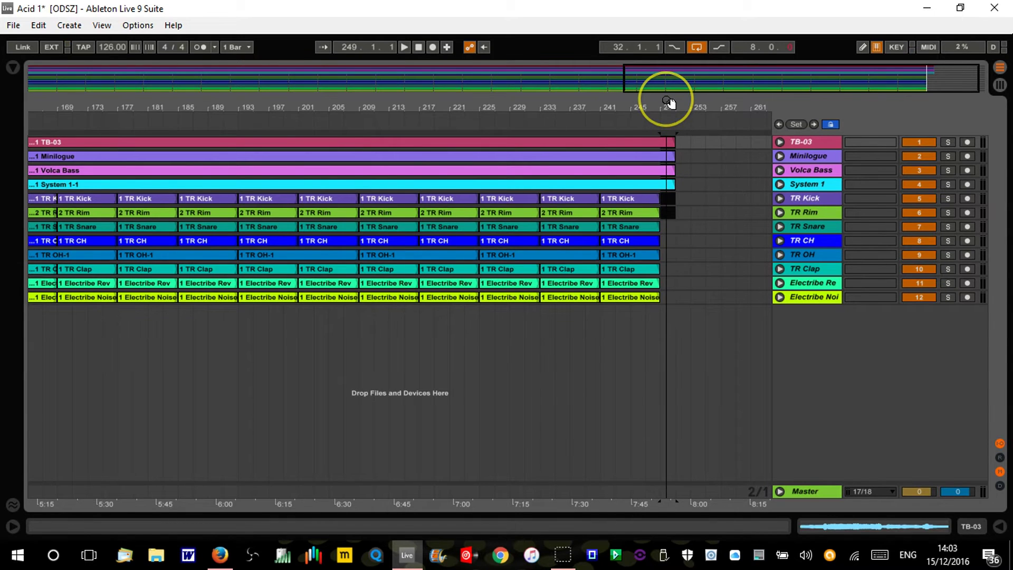
drag(668, 102, 669, 101)
drag(694, 141, 653, 140)
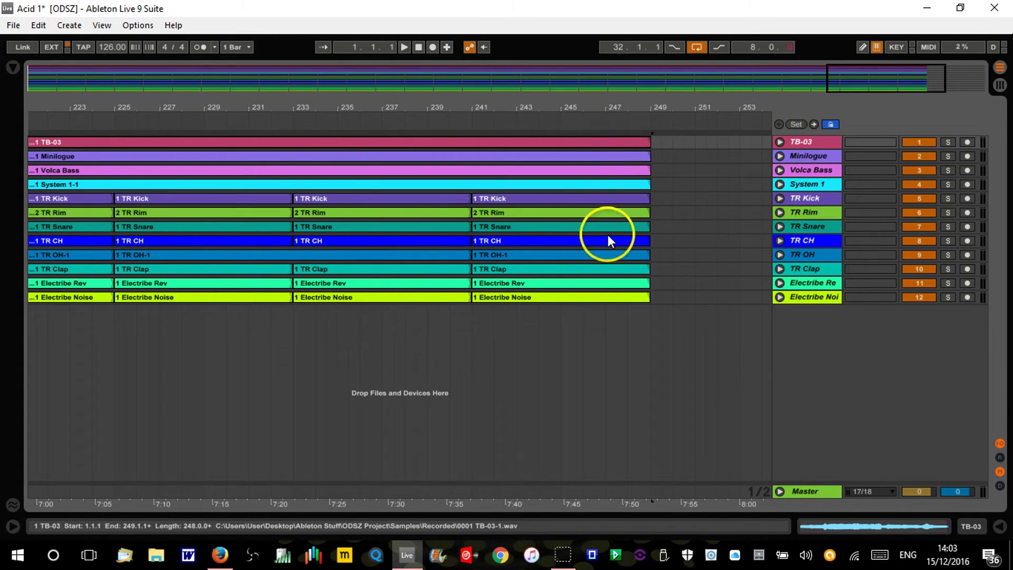
Select all the clips on the twelve tracks, from TB-03 to Electribe Noise, and show the clip view.
click(612, 297)
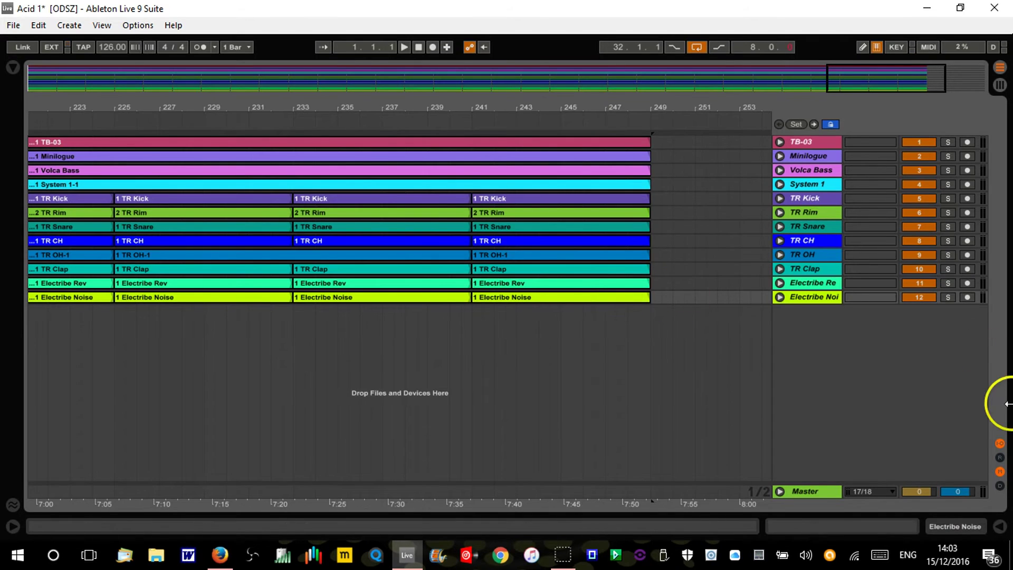
click(998, 526)
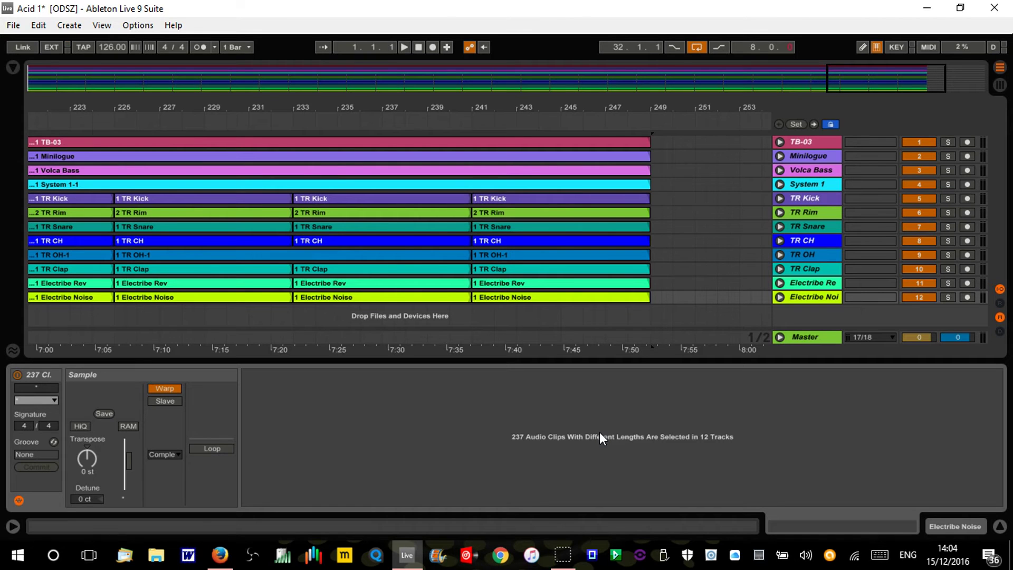
drag(441, 109, 438, 107)
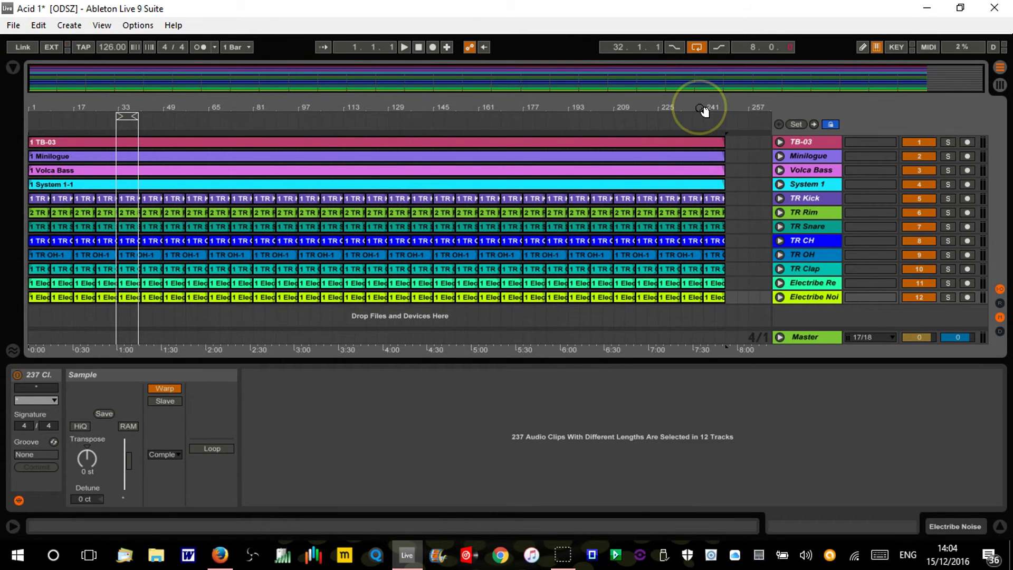
click(681, 107)
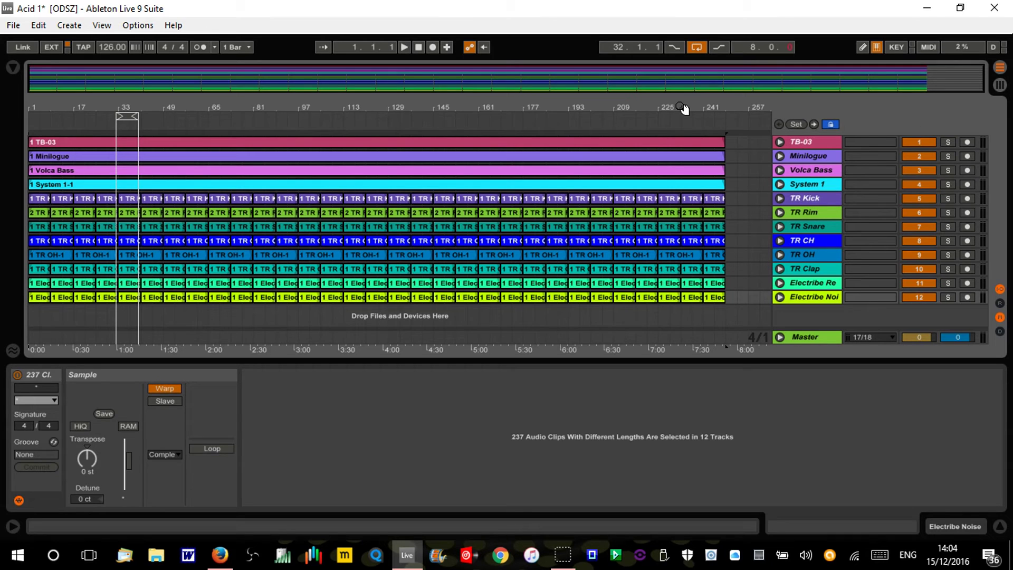
Consolidate the selected clips into one continuous clip per track.
click(685, 225)
click(712, 199)
click(688, 199)
click(721, 184)
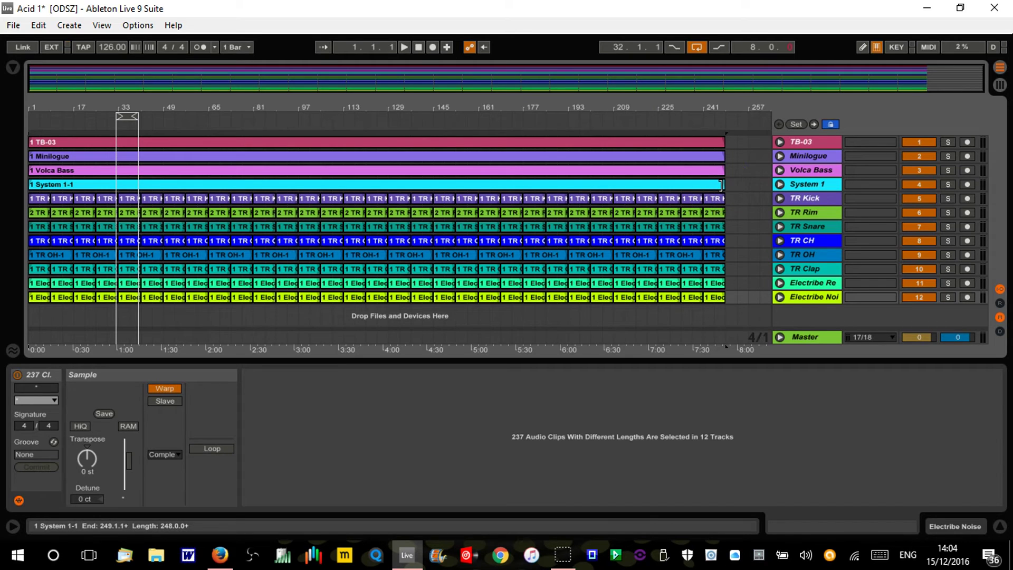
mouse_move(720, 184)
mouse_down()
mouse_move(659, 184)
mouse_move(729, 184)
mouse_up()
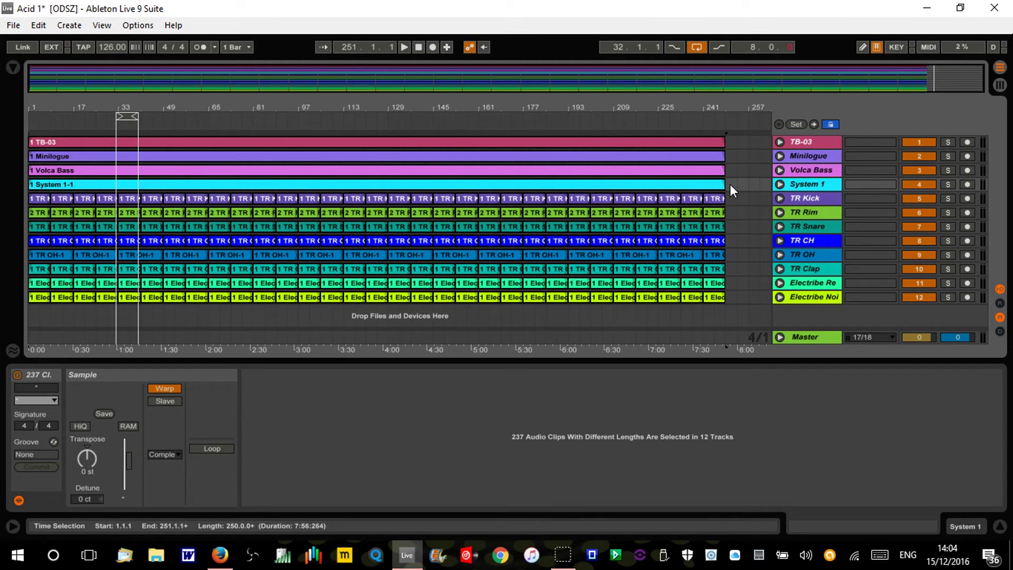
drag(729, 185, 703, 184)
right_click(704, 185)
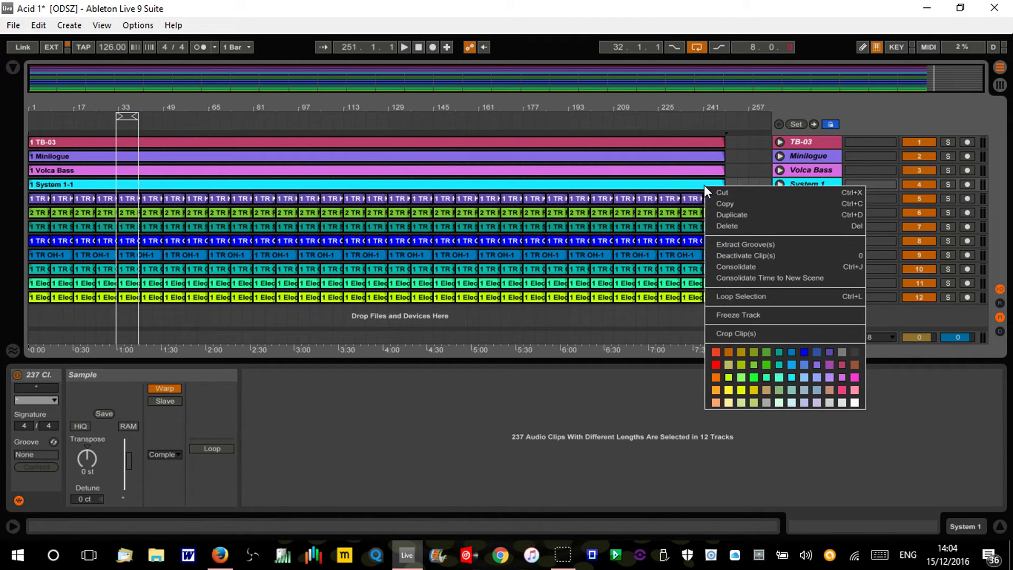
click(751, 268)
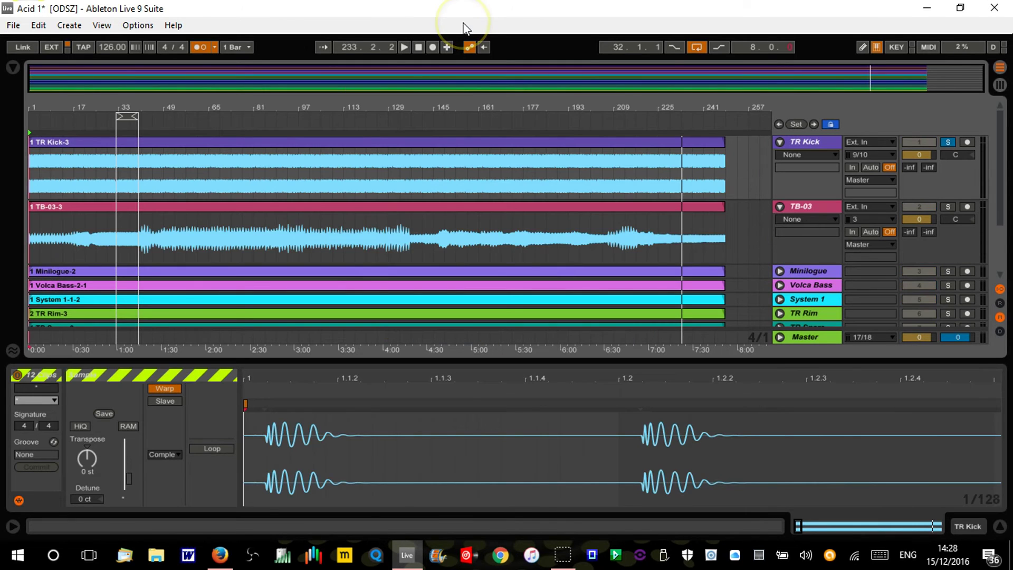
Fold the TB-03 and TR Kick tracks and hide the clip view.
click(782, 207)
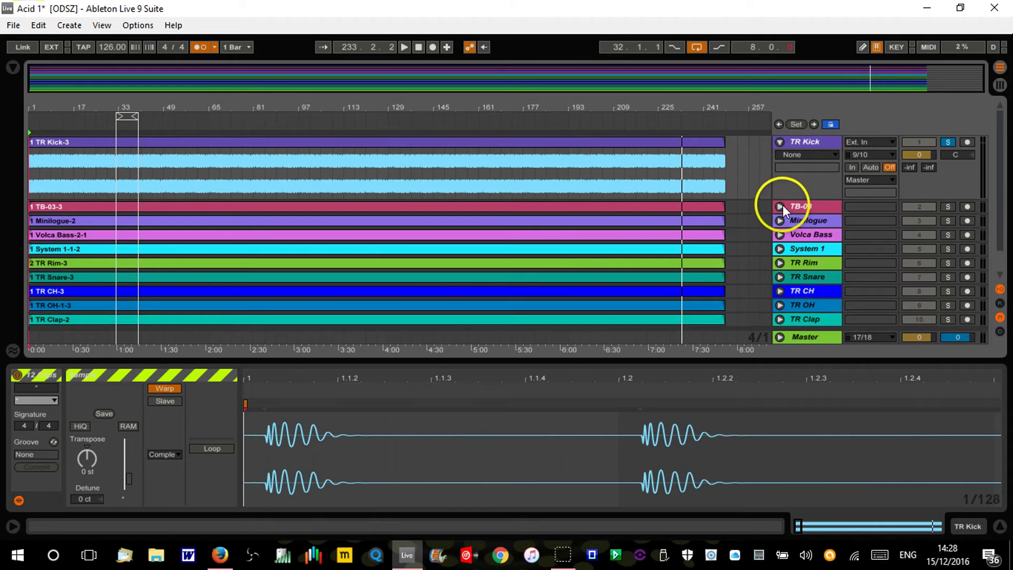
click(780, 142)
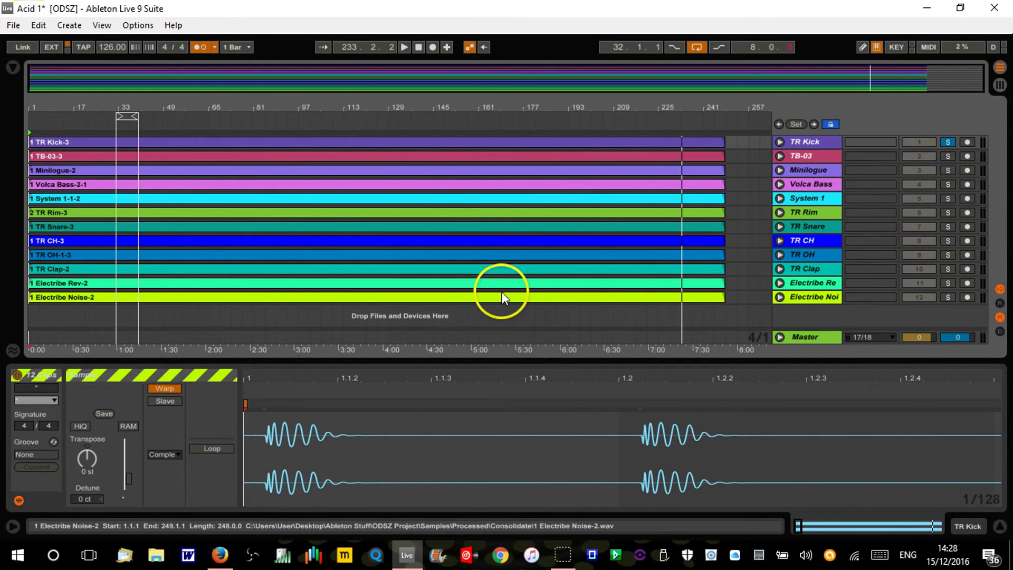
click(1000, 528)
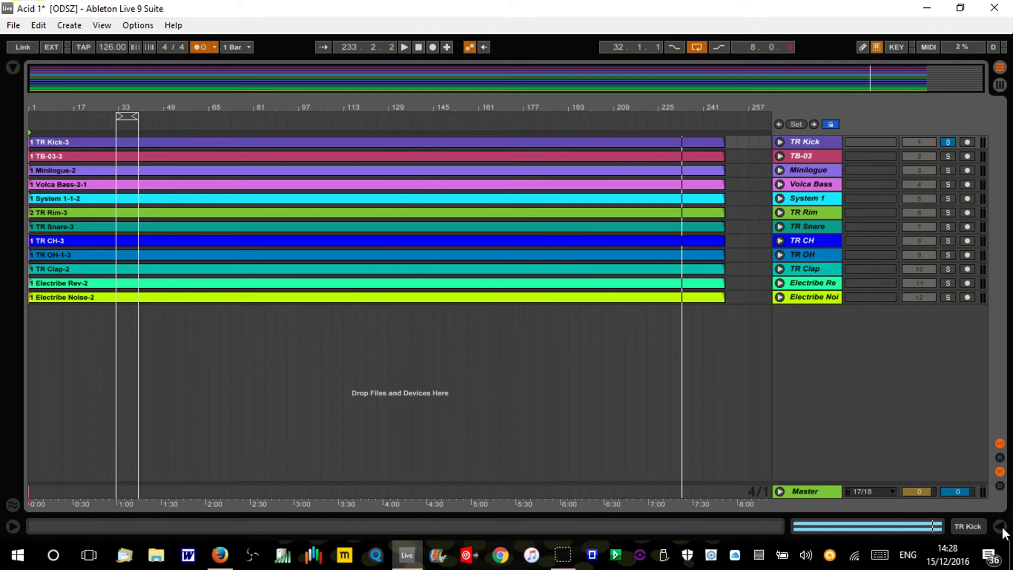
Unfold the TR CH track to check its consolidated waveform and fold it again.
click(779, 240)
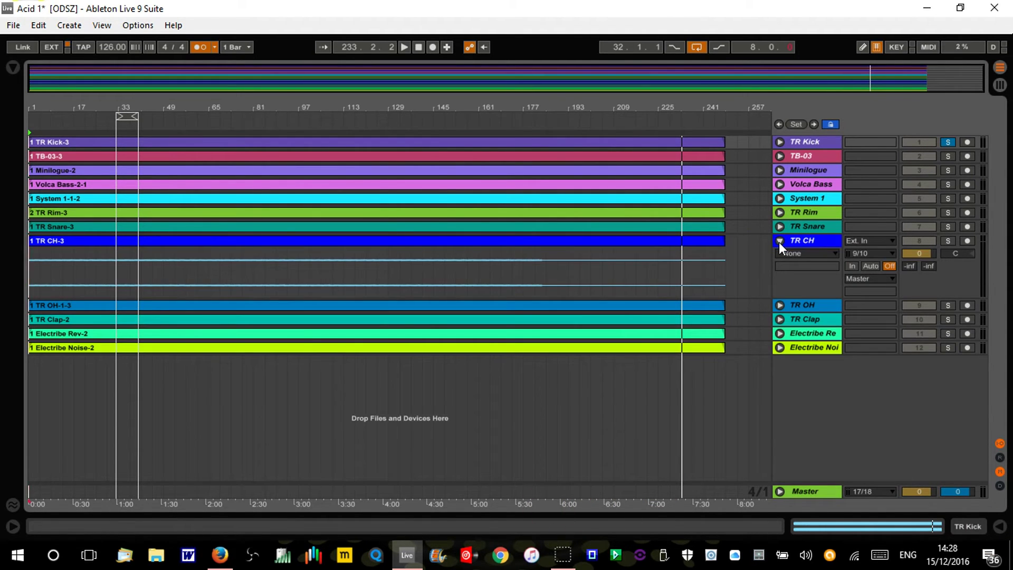
click(779, 241)
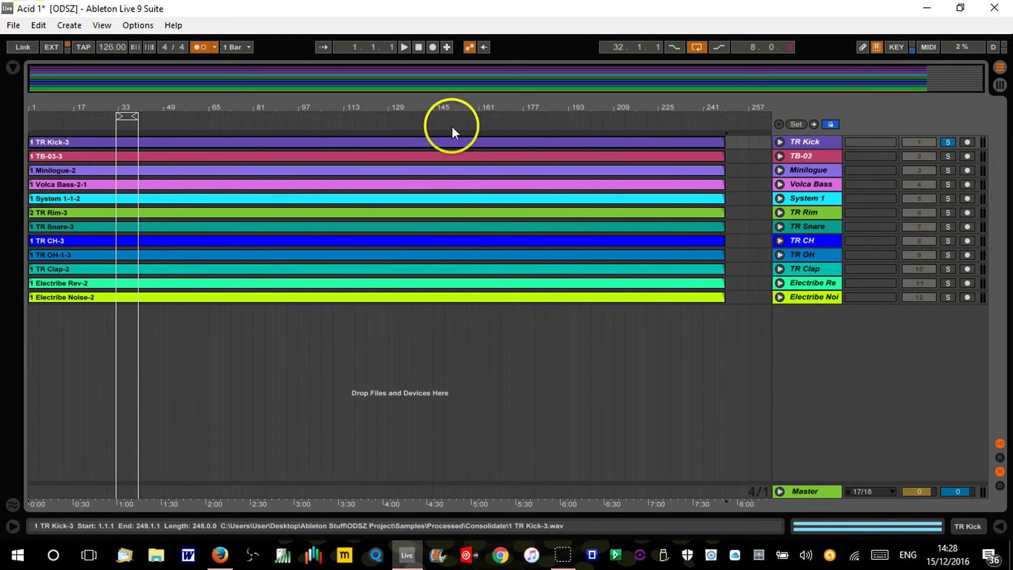
click(433, 108)
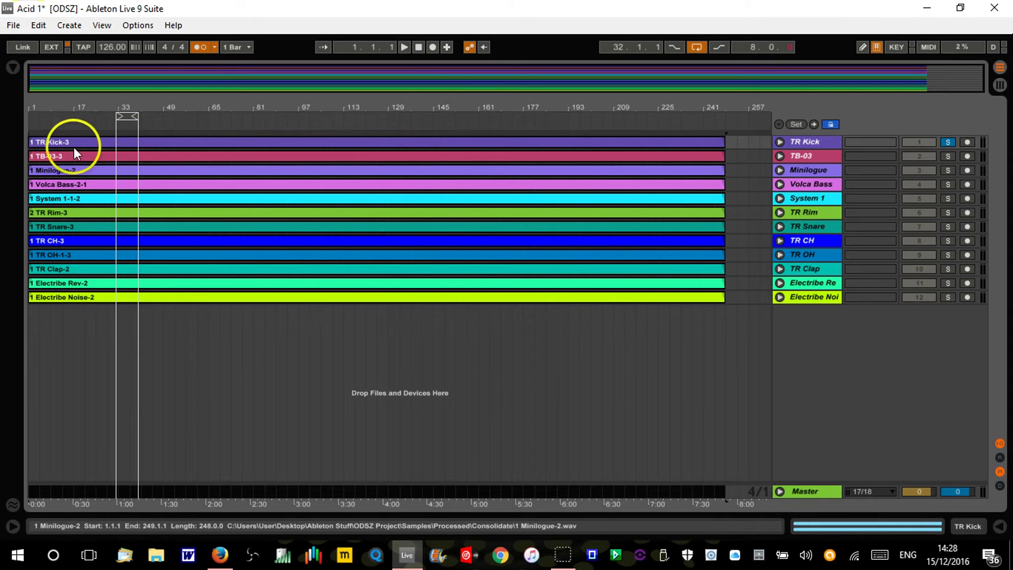
Move all twelve clips to bar 245 and bring the TR Kick clip back to bar 1.
drag(64, 144, 748, 145)
click(743, 151)
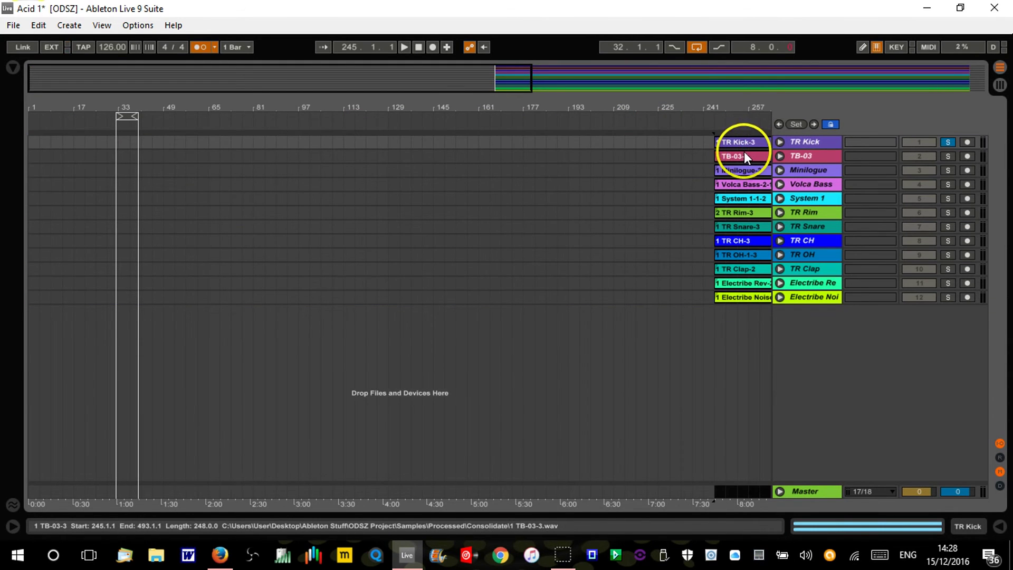
drag(738, 142, 36, 139)
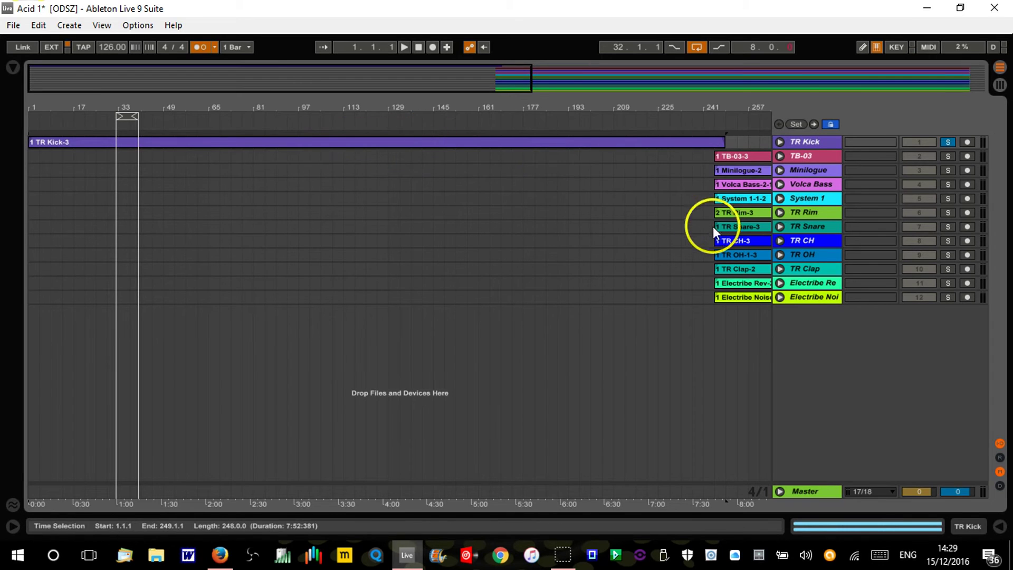
Move the TR CH clip to bar 5, and undo all the clip moves.
click(730, 241)
drag(730, 241, 58, 242)
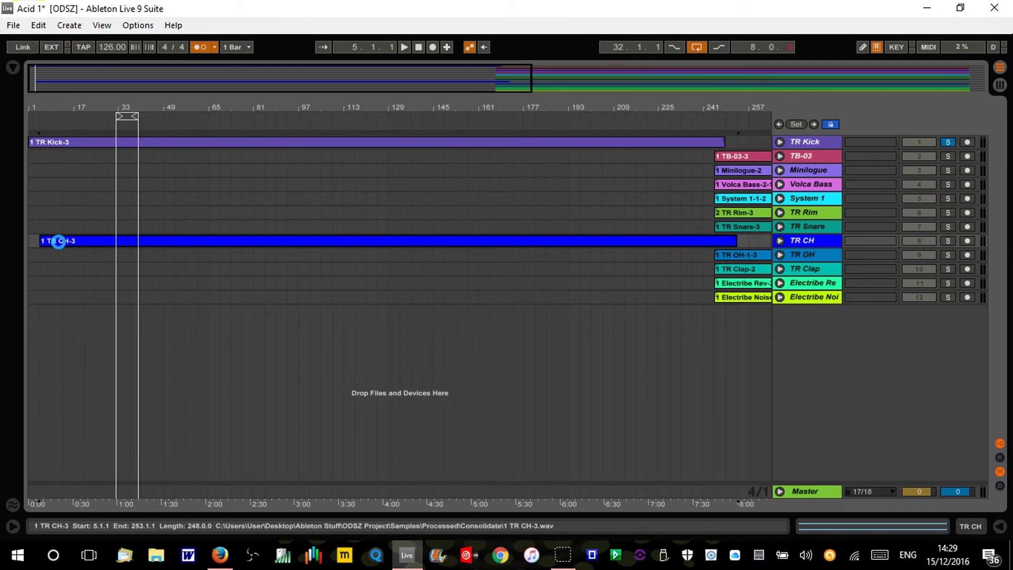
key(ctrl+z)
key(ctrl+z)
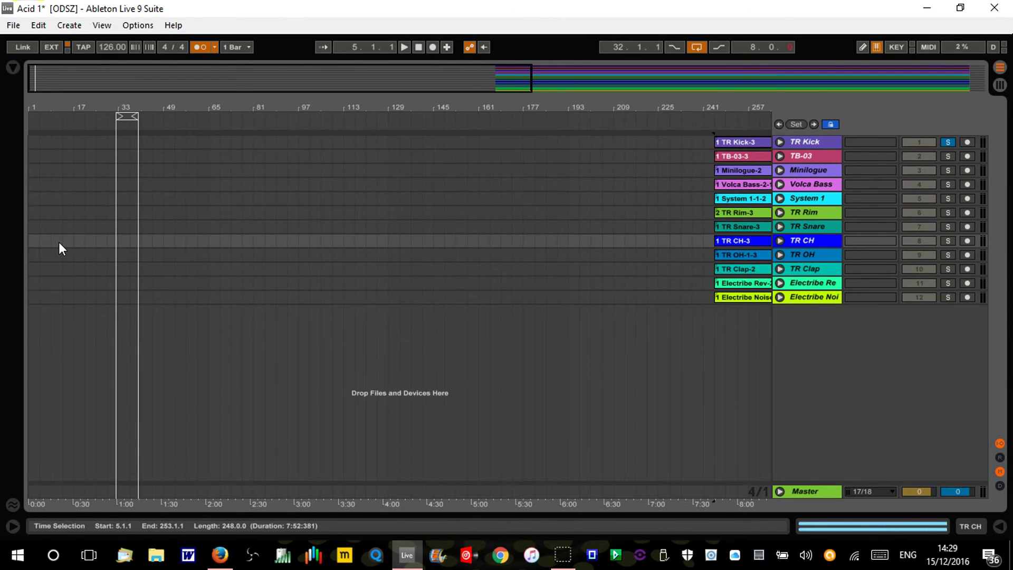
key(ctrl+z)
Unfold the TR Kick track to show its waveform along the arrangement.
click(799, 144)
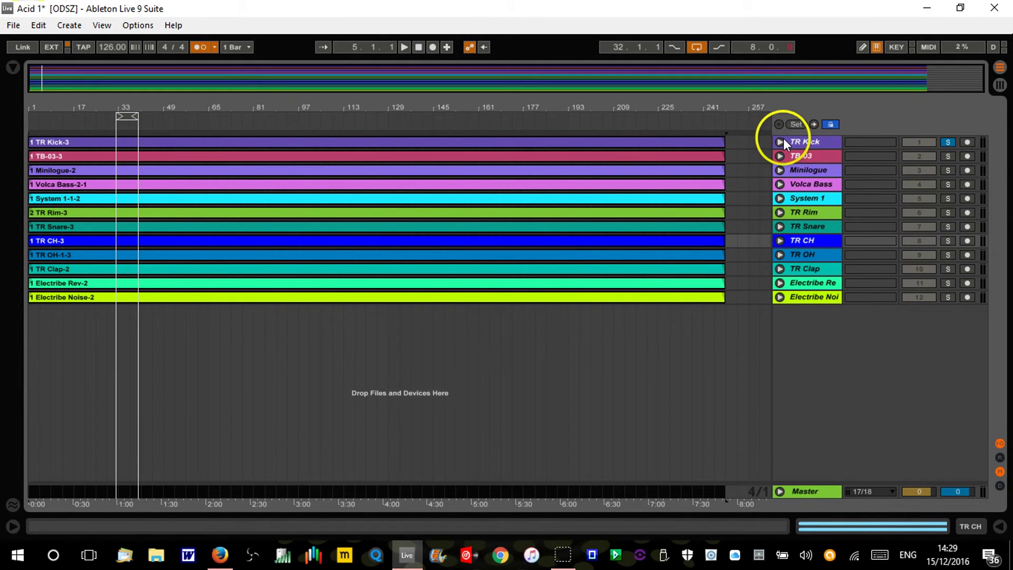
click(779, 141)
drag(131, 107, 620, 104)
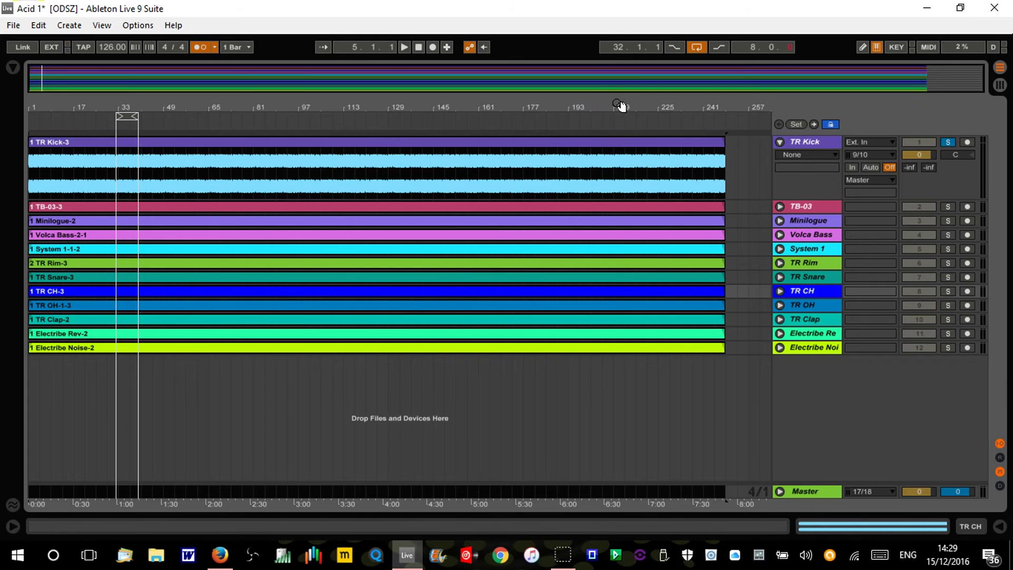
Play the soloed TR Kick from the start and from around bar 209, checking its hits against the grid there.
drag(619, 105, 612, 66)
drag(404, 69, 389, 57)
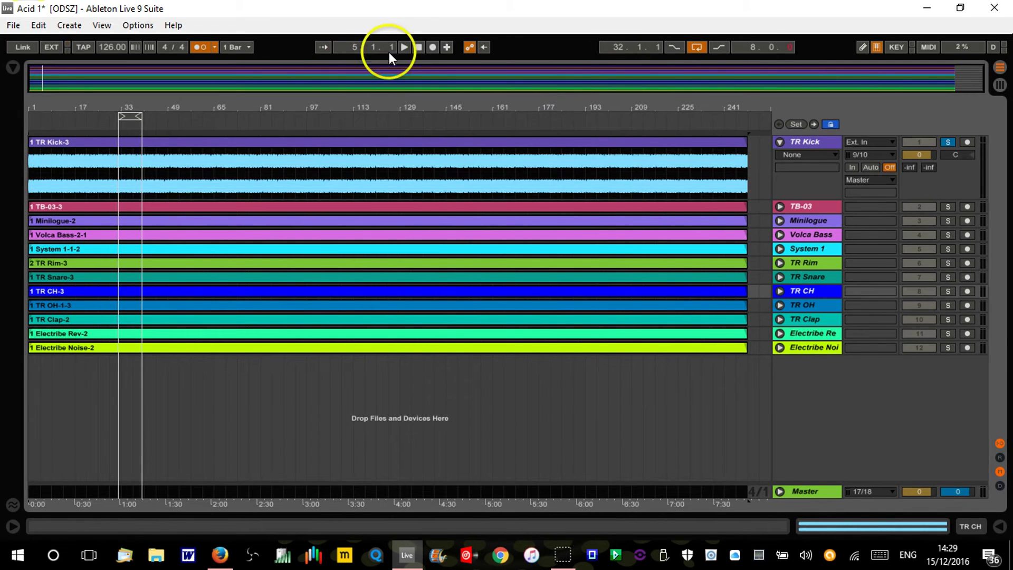
click(415, 47)
click(401, 48)
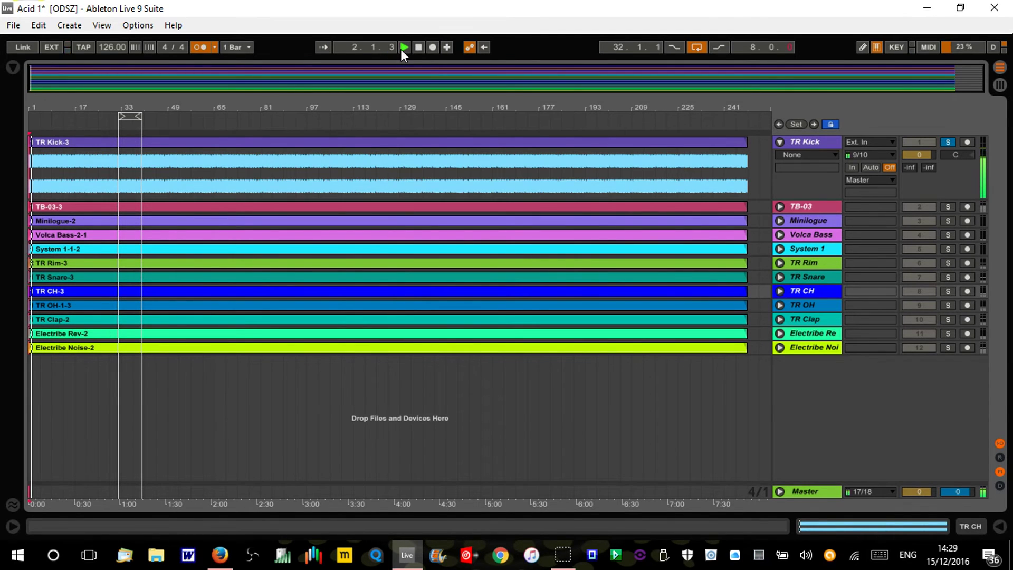
click(626, 124)
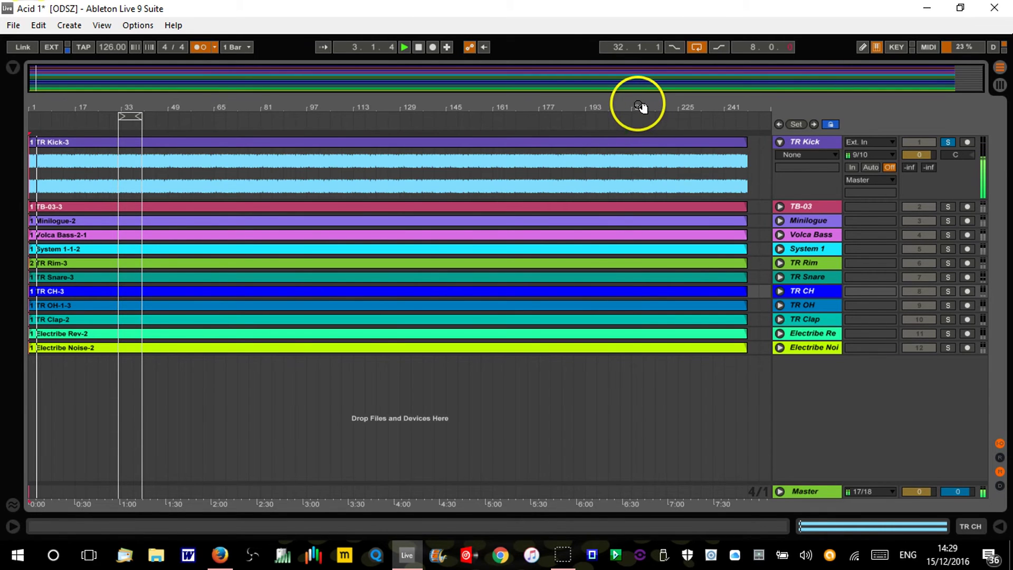
drag(636, 102, 477, 104)
key(space)
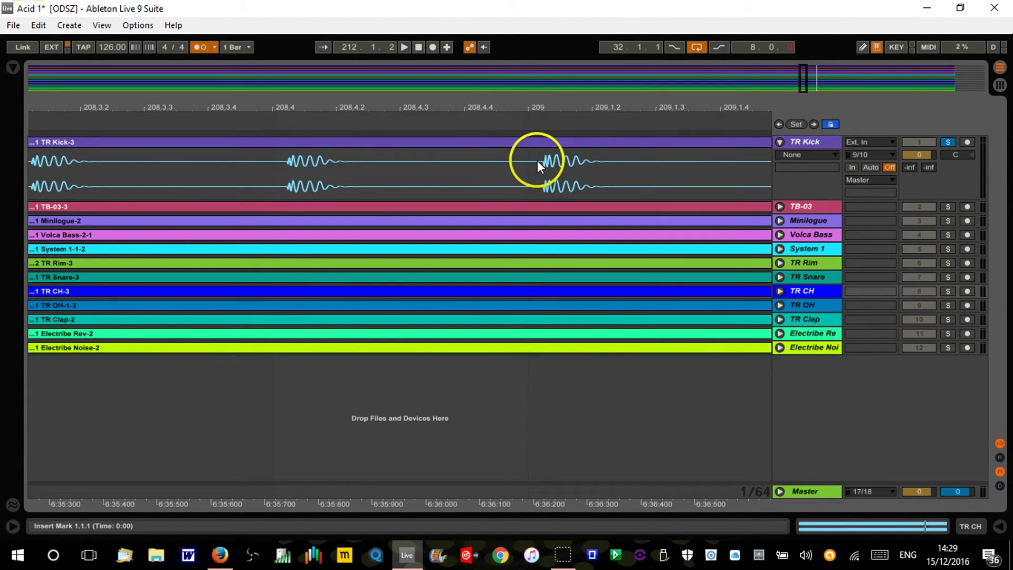
mouse_move(520, 101)
mouse_down()
mouse_move(518, 74)
mouse_move(522, 102)
mouse_move(635, 104)
mouse_up()
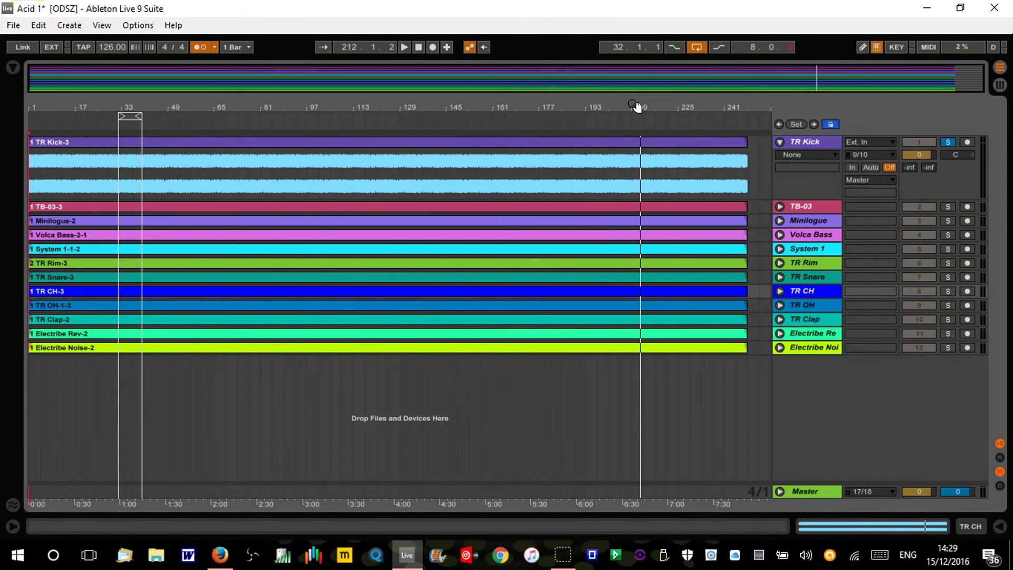
click(635, 107)
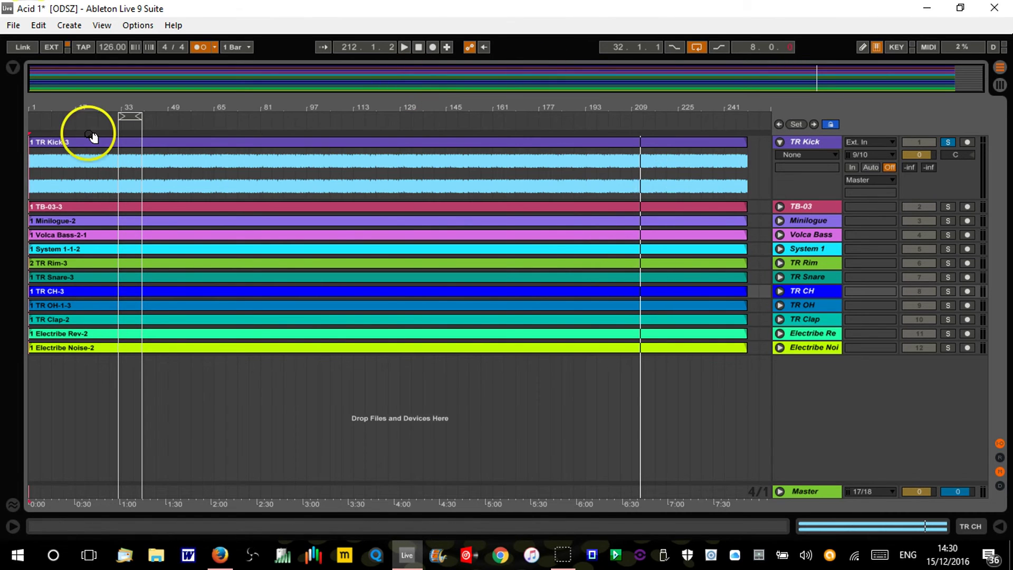
Unfold the TB-03 track, select all twelve clips and show their sample waveform enlarged around the first beats.
drag(34, 103, 34, 108)
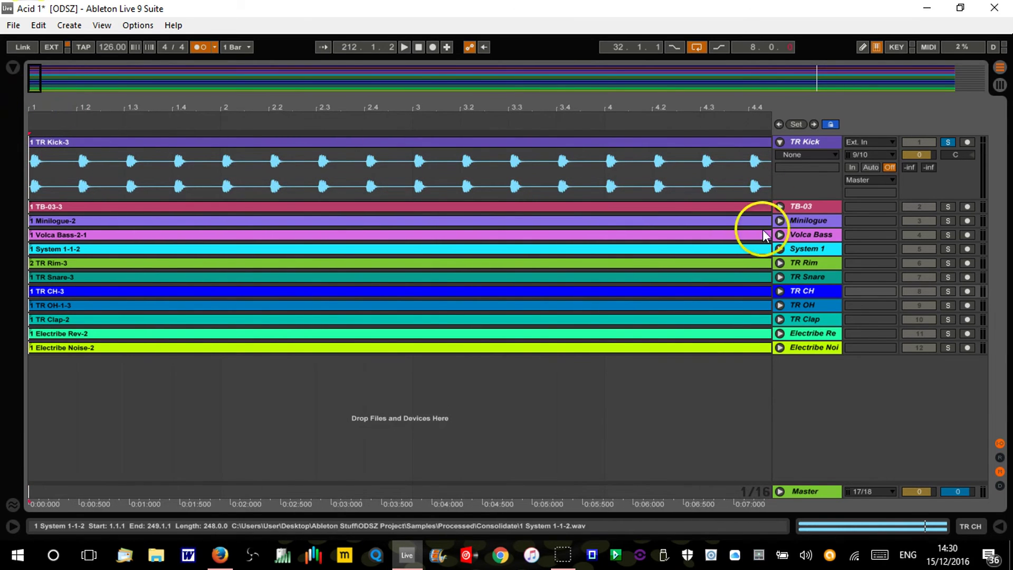
click(780, 206)
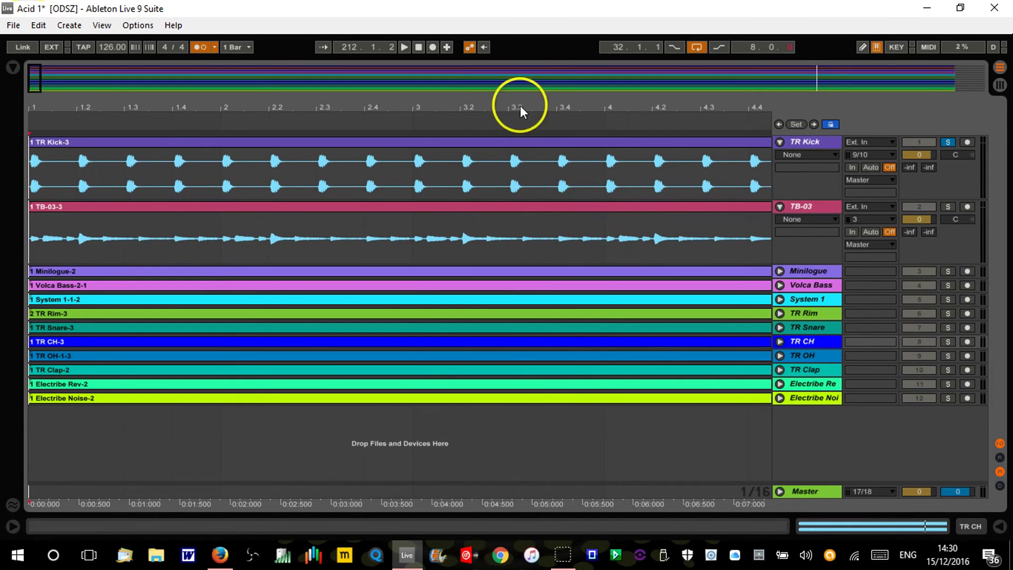
click(510, 141)
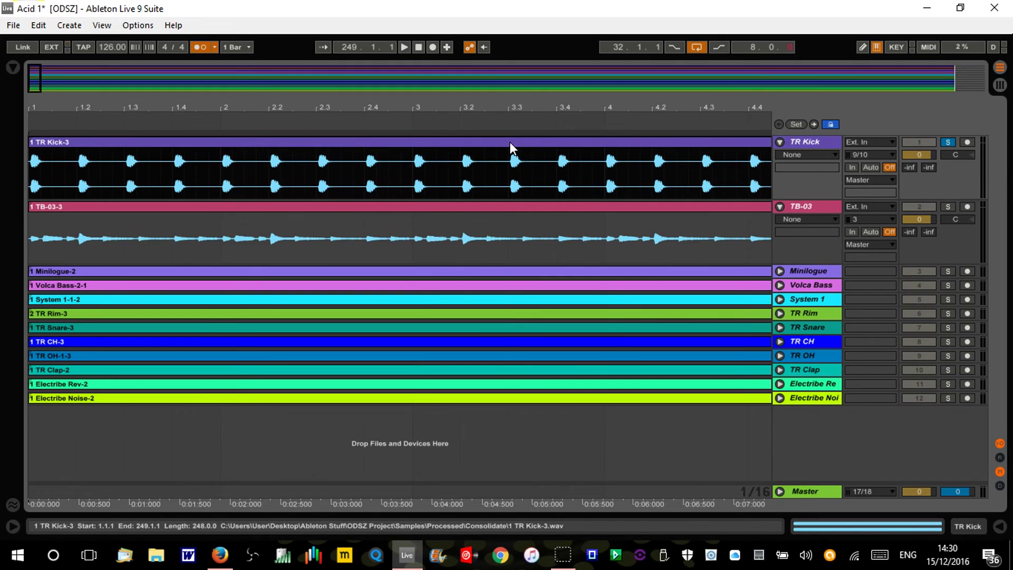
key(ctrl+a)
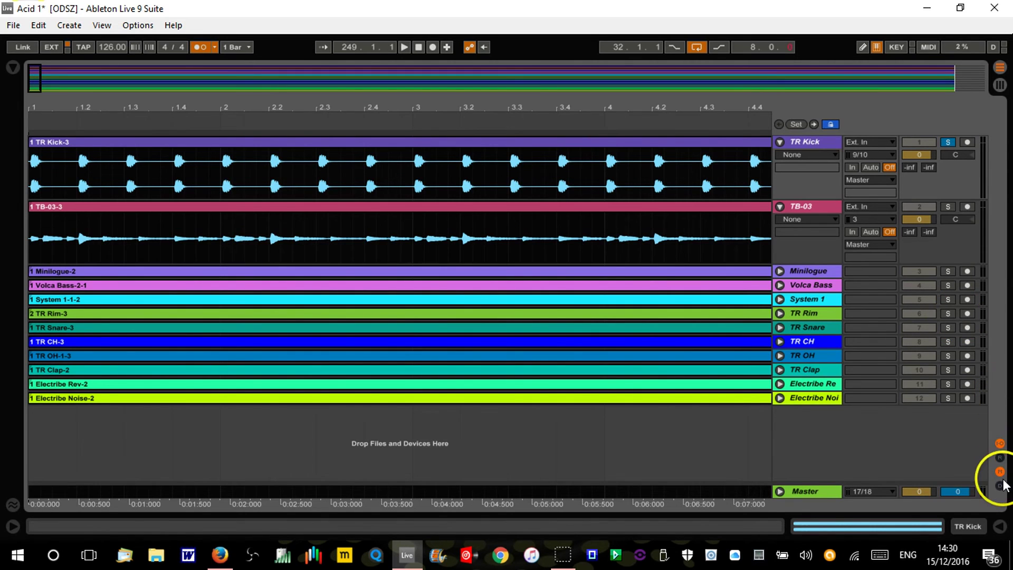
click(1000, 526)
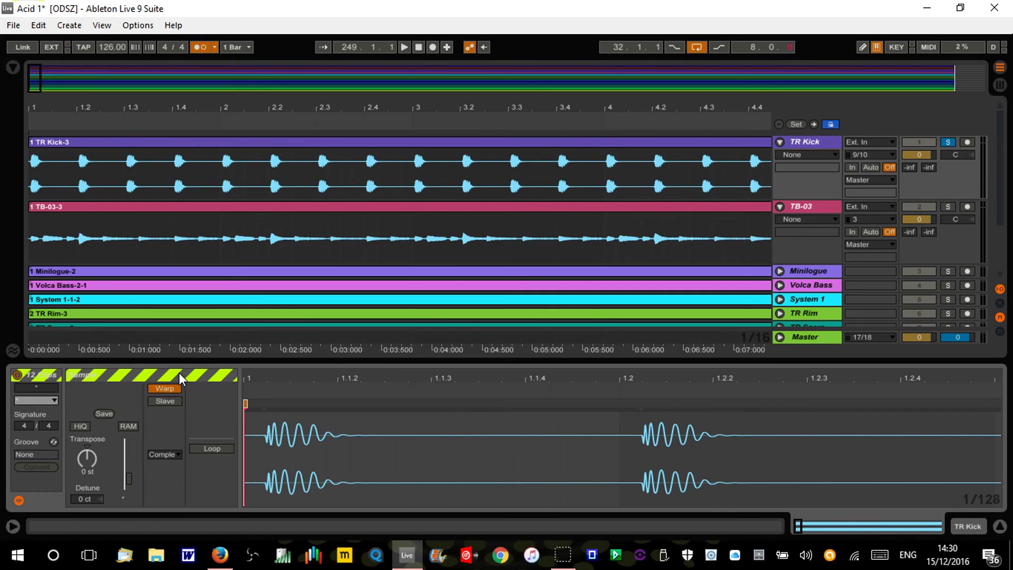
mouse_move(90, 377)
mouse_down()
mouse_move(45, 372)
mouse_move(147, 373)
mouse_move(606, 468)
mouse_move(604, 454)
mouse_up()
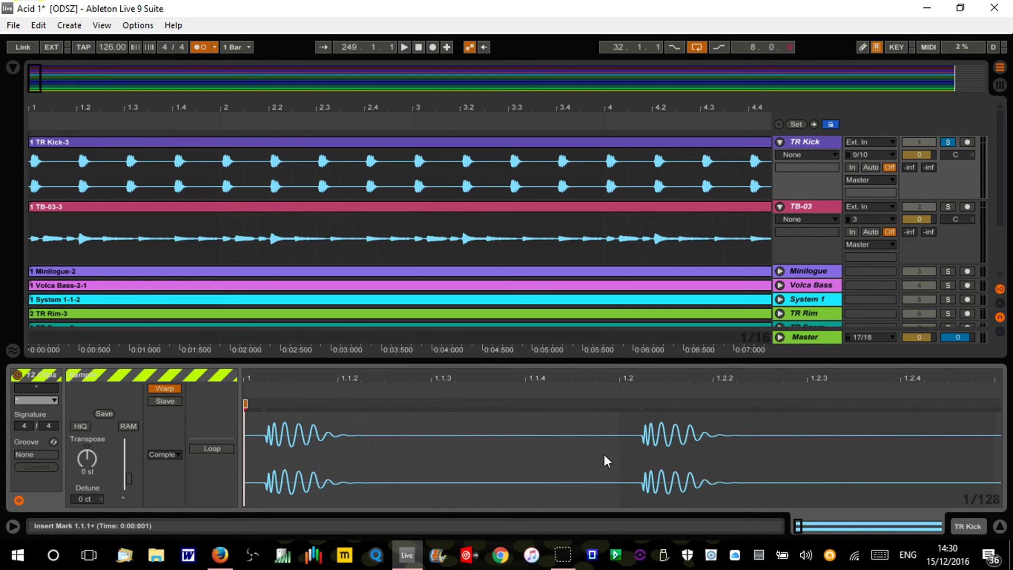
Add a warp marker on the first kick transient for all selected clips and move it to the start of bar 1.
click(261, 405)
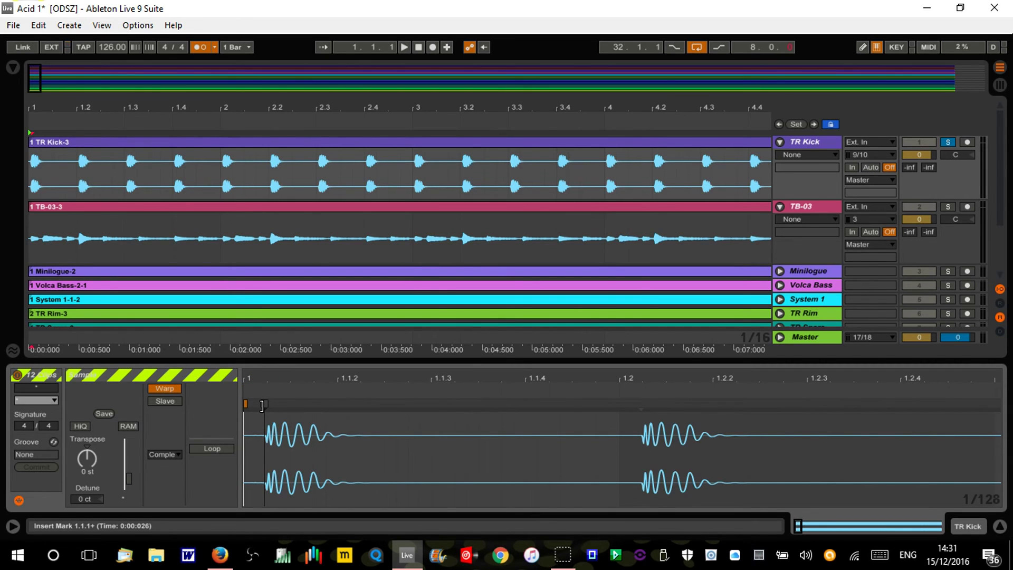
click(262, 405)
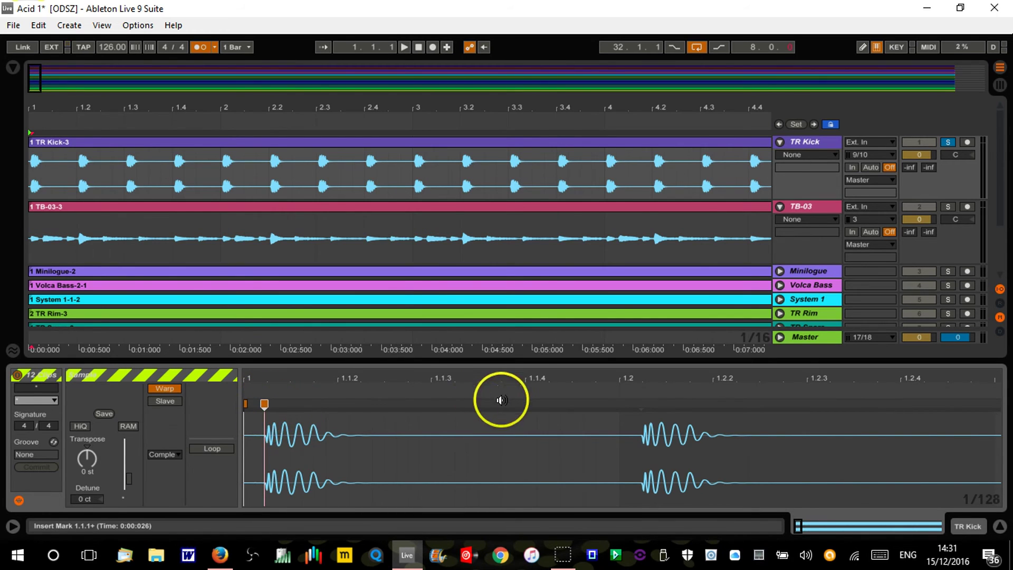
drag(286, 400, 271, 403)
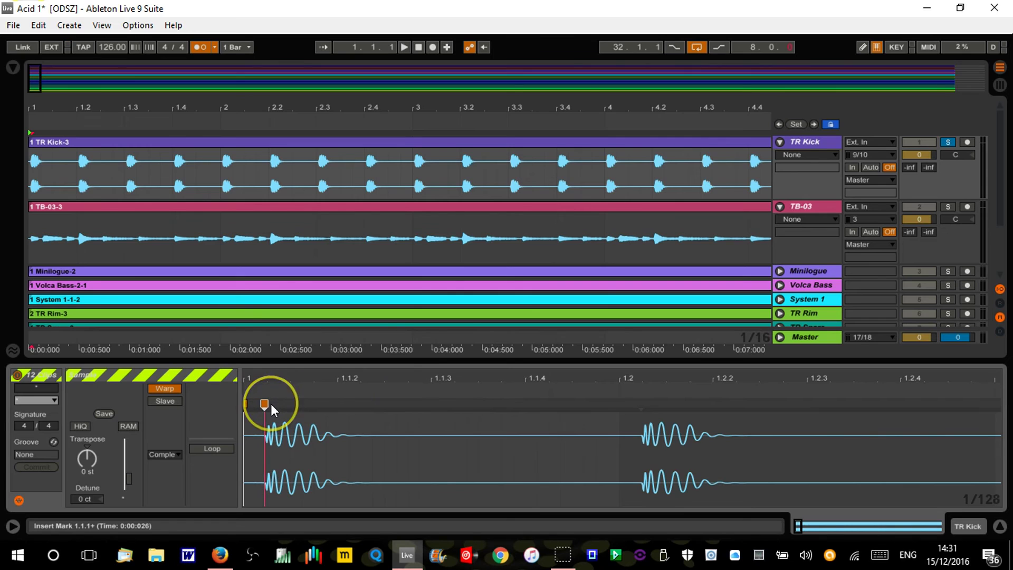
click(271, 403)
click(334, 180)
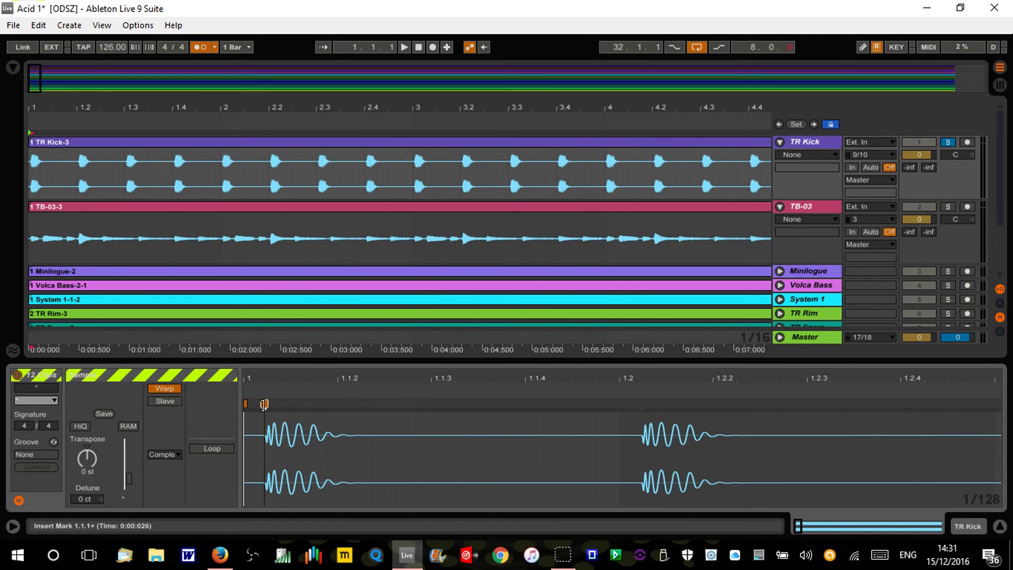
mouse_move(264, 404)
mouse_down()
mouse_move(456, 393)
mouse_move(244, 400)
mouse_up()
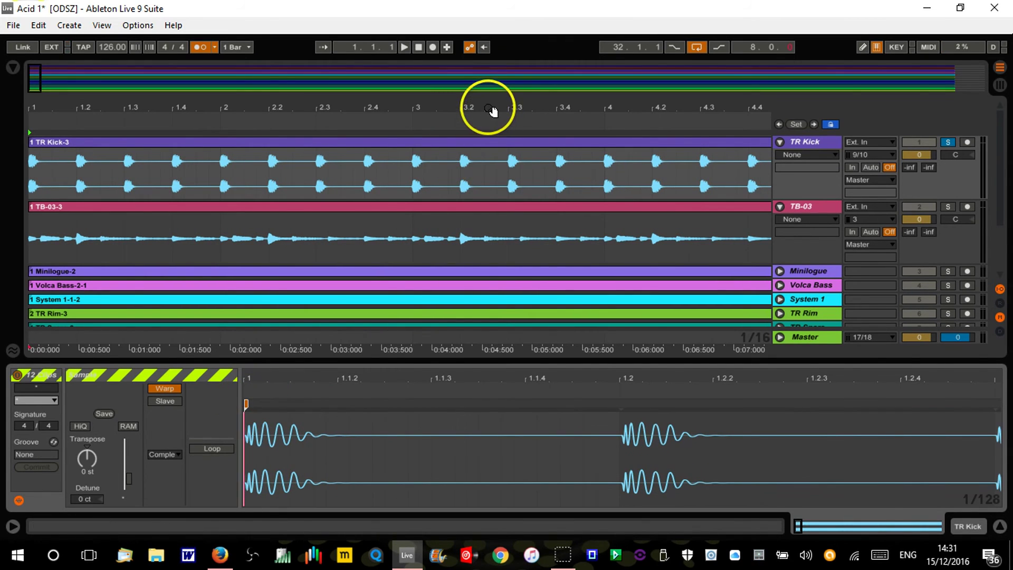
Examine the kick hits against the grid around bar 214 and play the arrangement from there.
key(minus)
key(minus)
key(minus)
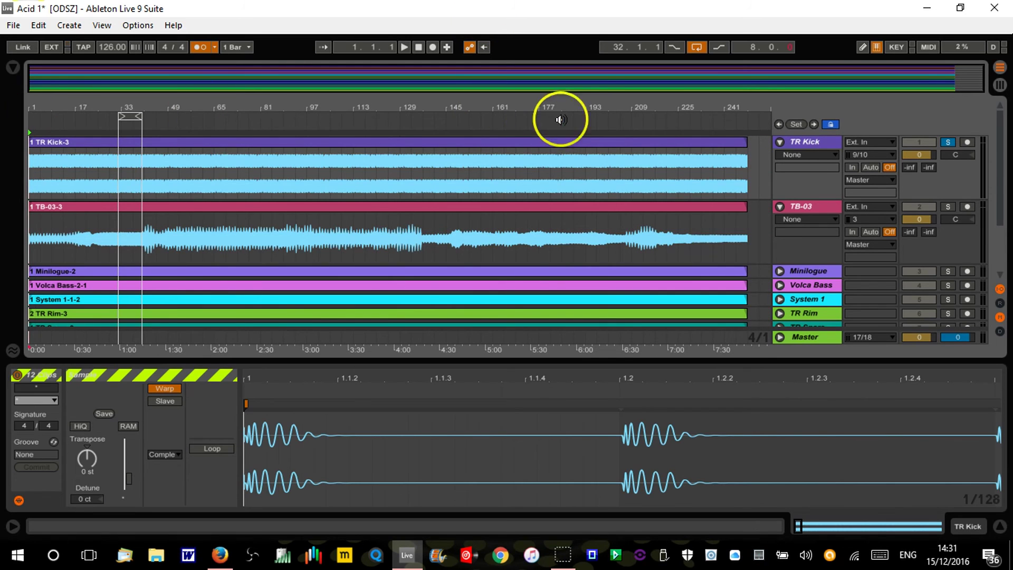
drag(647, 104, 648, 100)
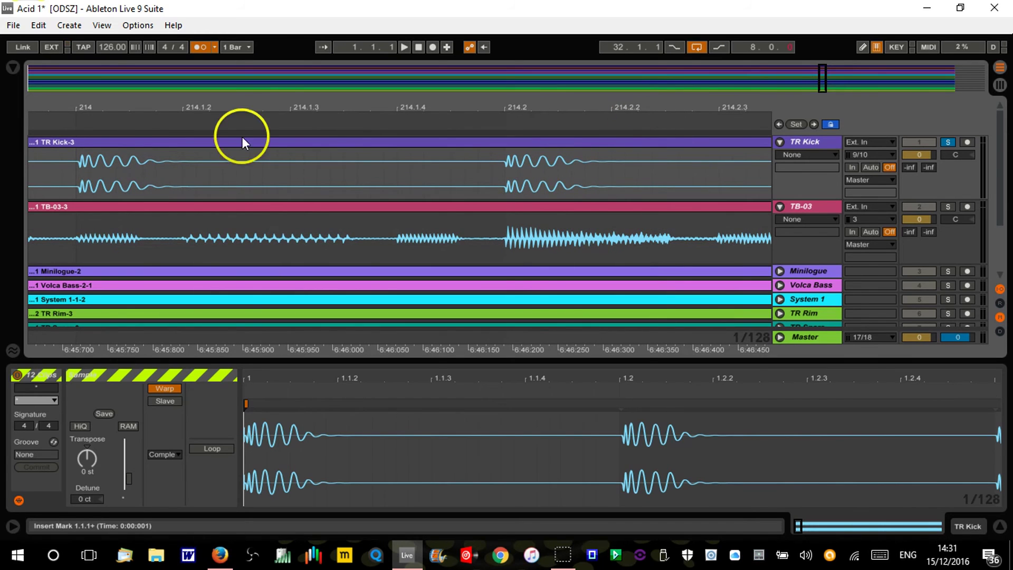
click(113, 119)
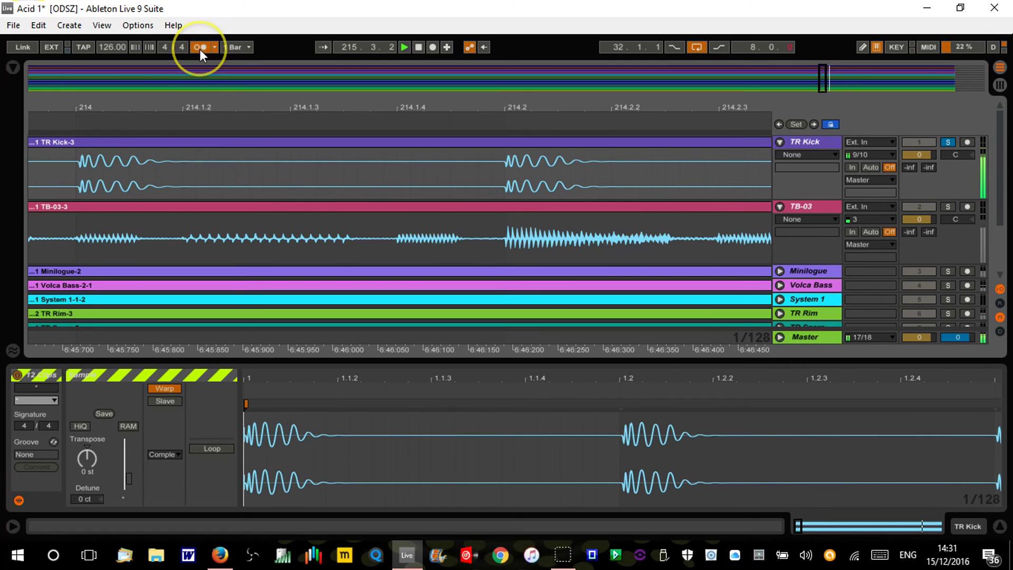
drag(210, 95, 214, 104)
double_click(215, 104)
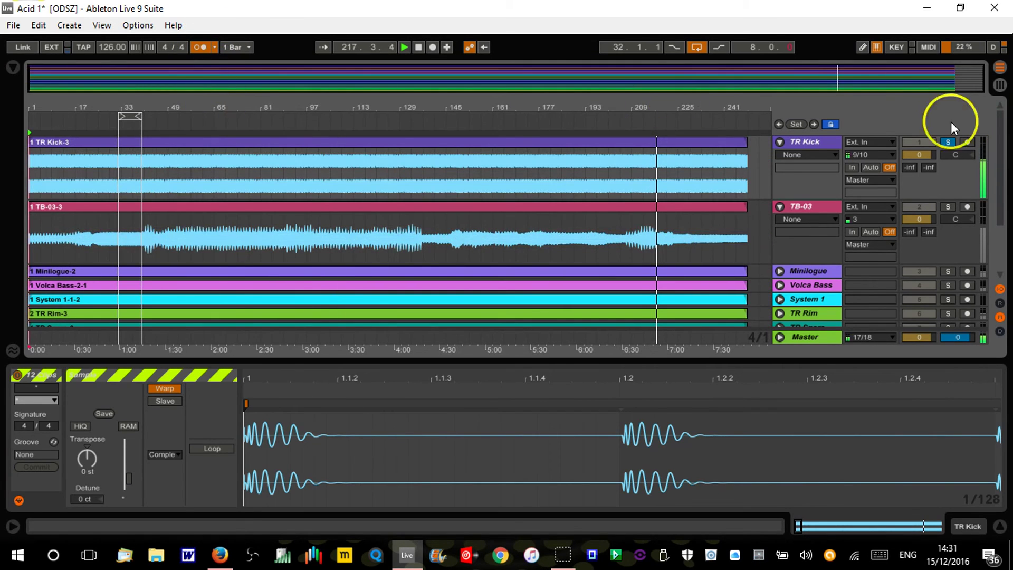
Unsolo and fold TR Kick, fold TB-03, and play all tracks together from about the middle of the arrangement.
click(946, 142)
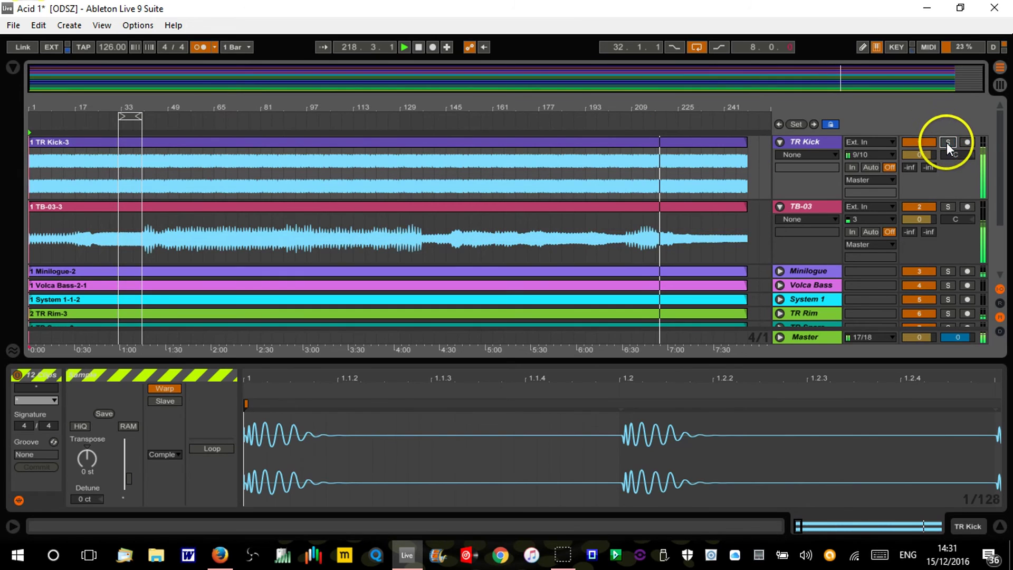
click(779, 142)
click(779, 156)
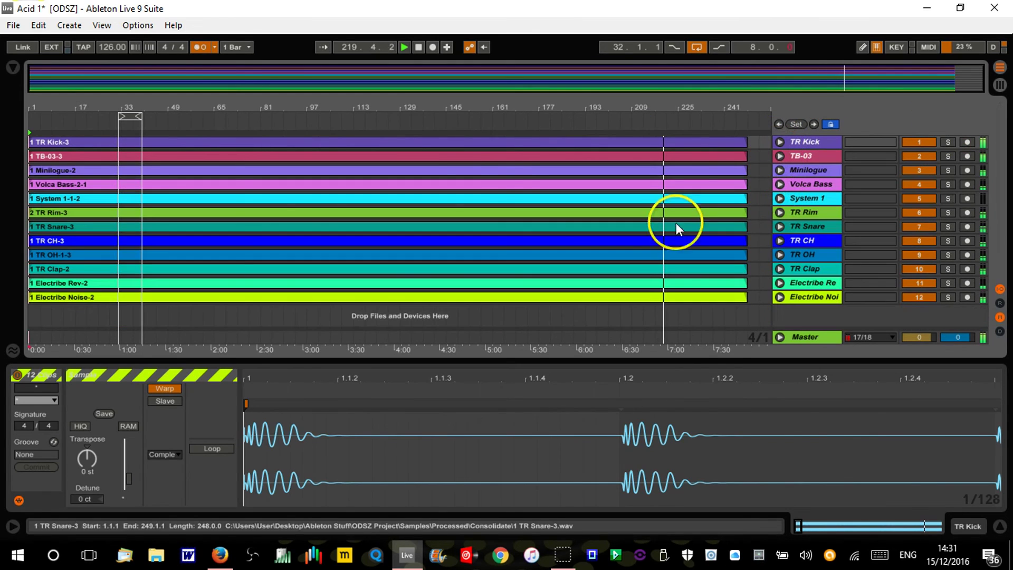
click(390, 122)
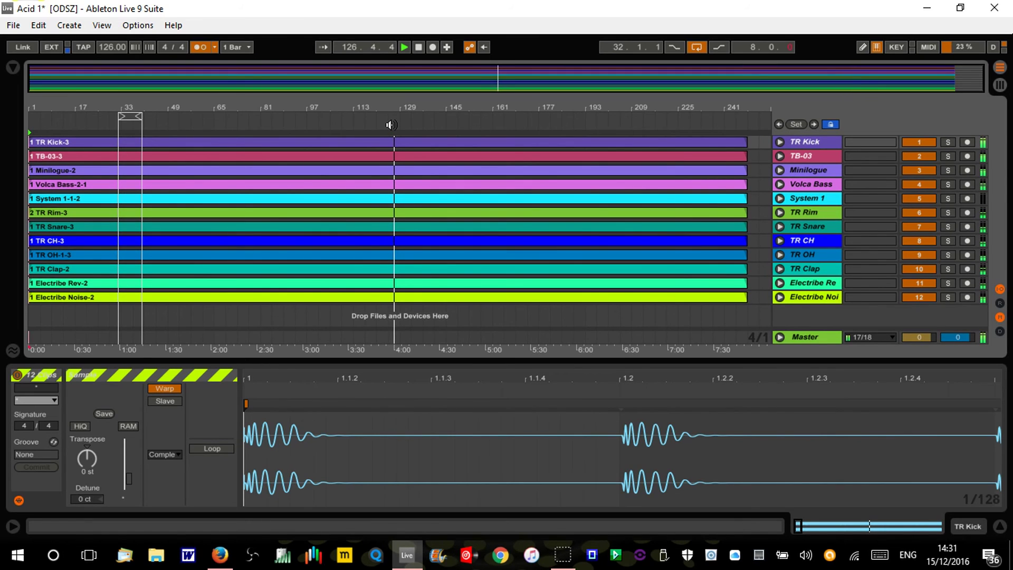
key(space)
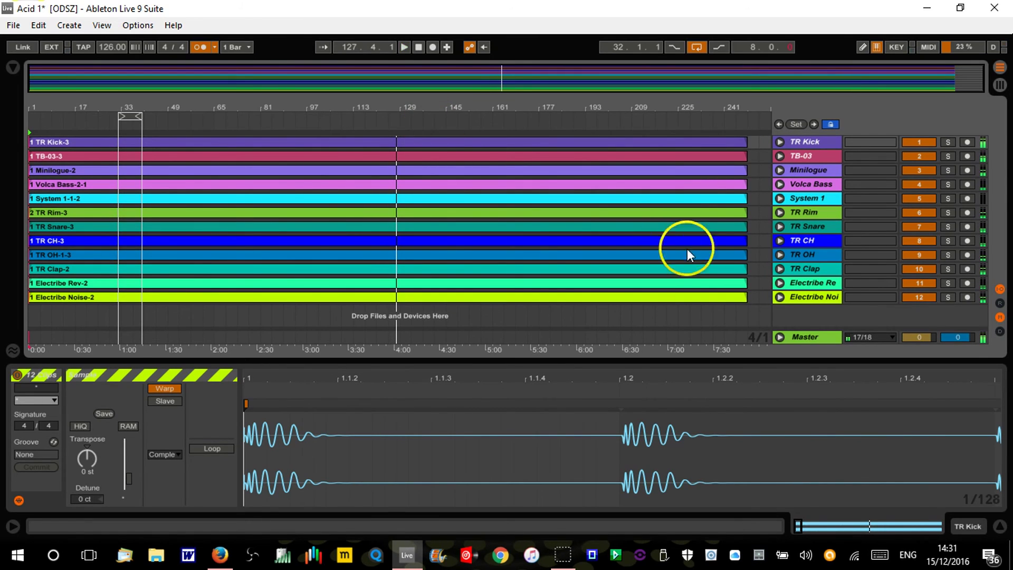
Unfold the TR OH and TR CH tracks and raise the TR CH clip's gain to -1.95 dB.
click(781, 255)
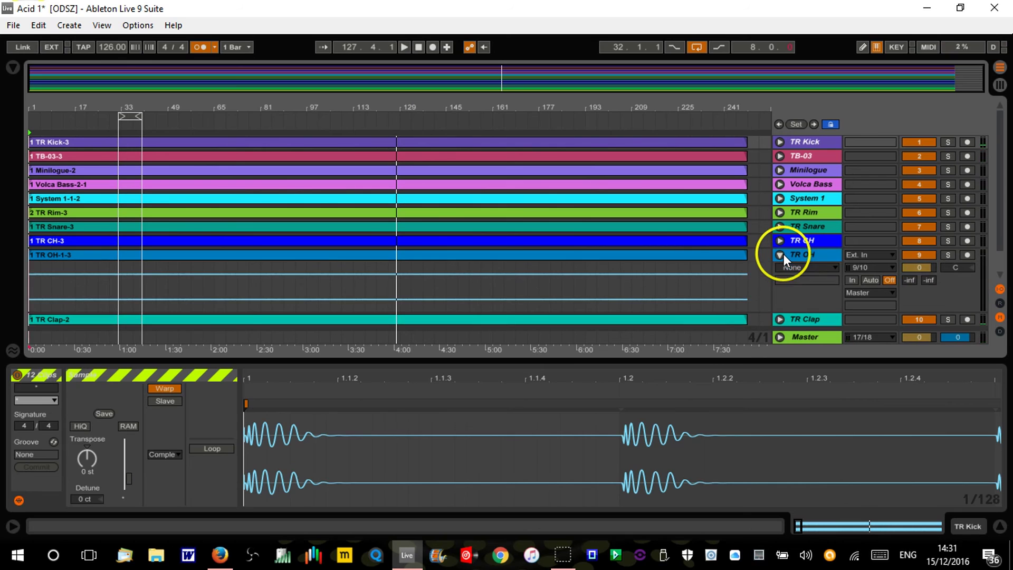
click(780, 241)
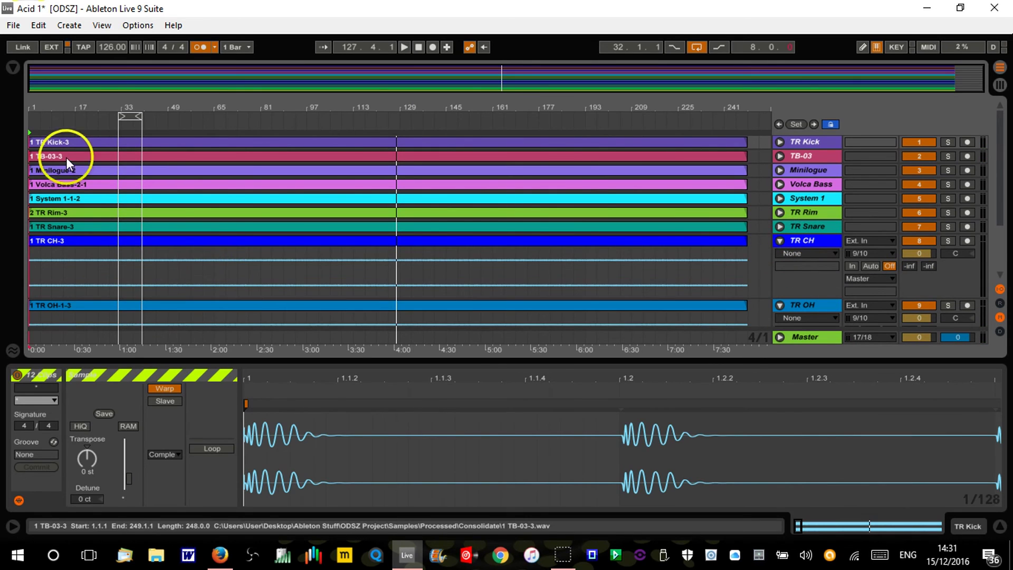
click(132, 239)
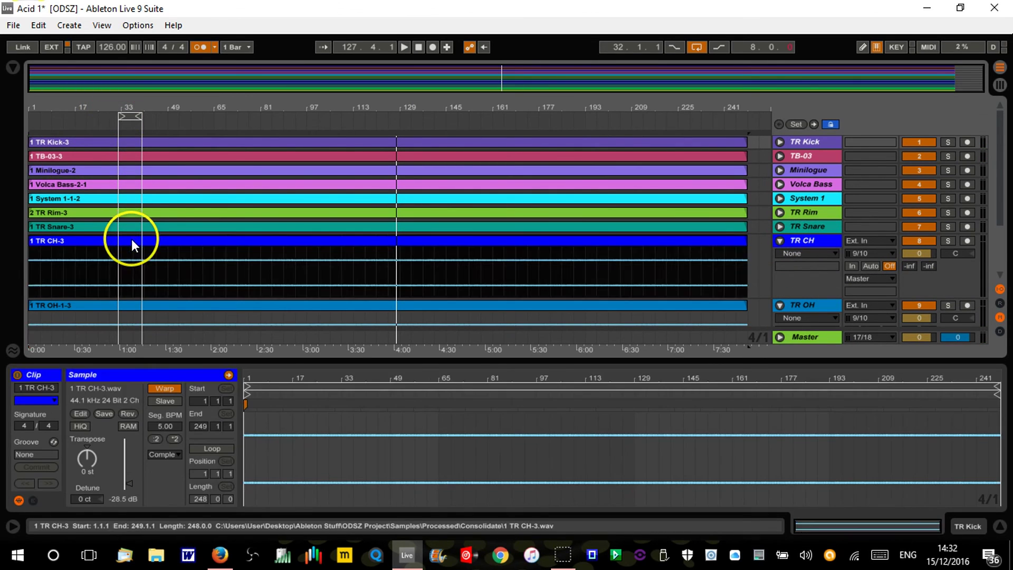
drag(255, 373, 256, 389)
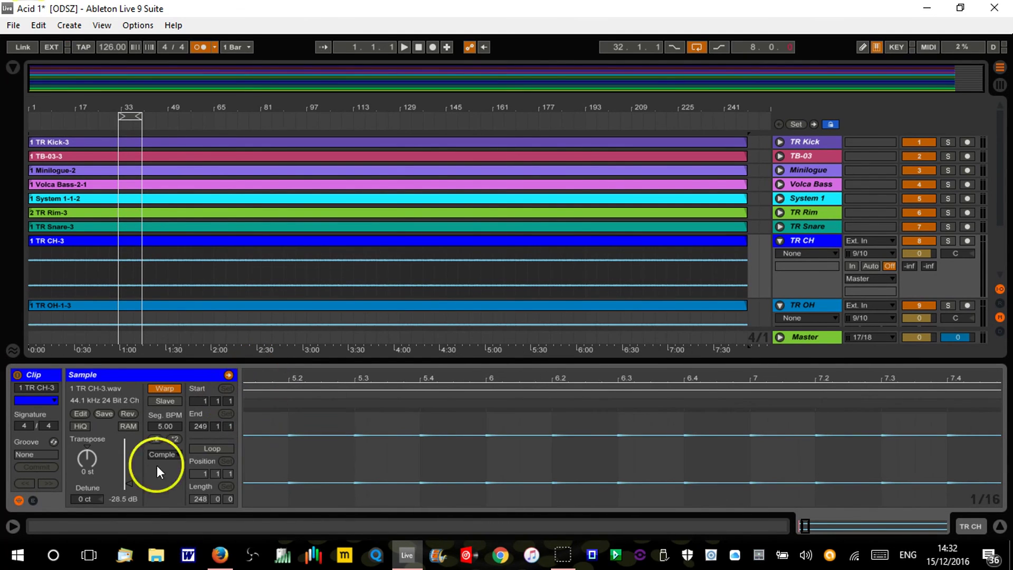
mouse_move(135, 480)
mouse_down()
mouse_move(113, 476)
mouse_move(136, 475)
mouse_up()
drag(289, 384, 913, 384)
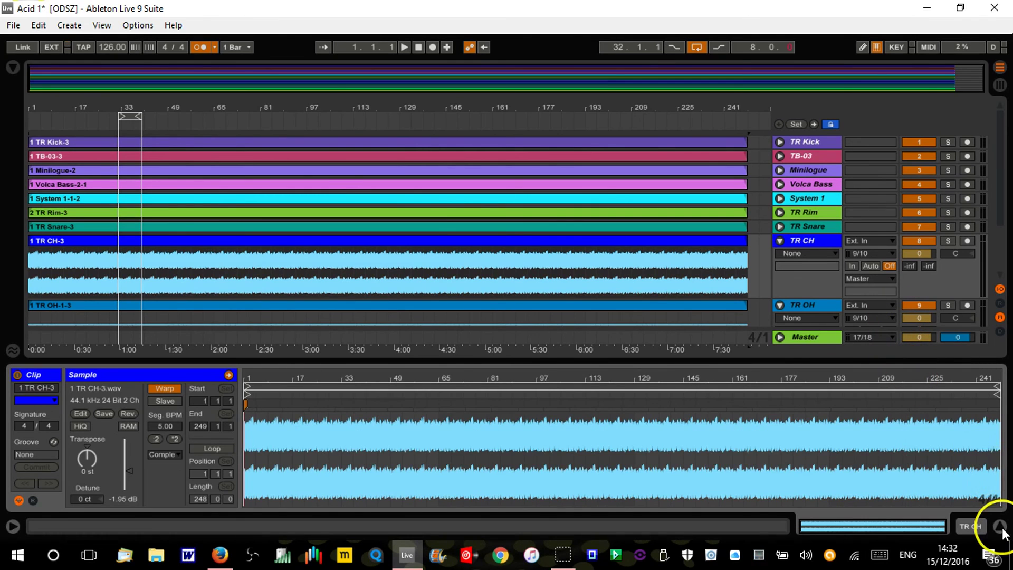
click(1000, 525)
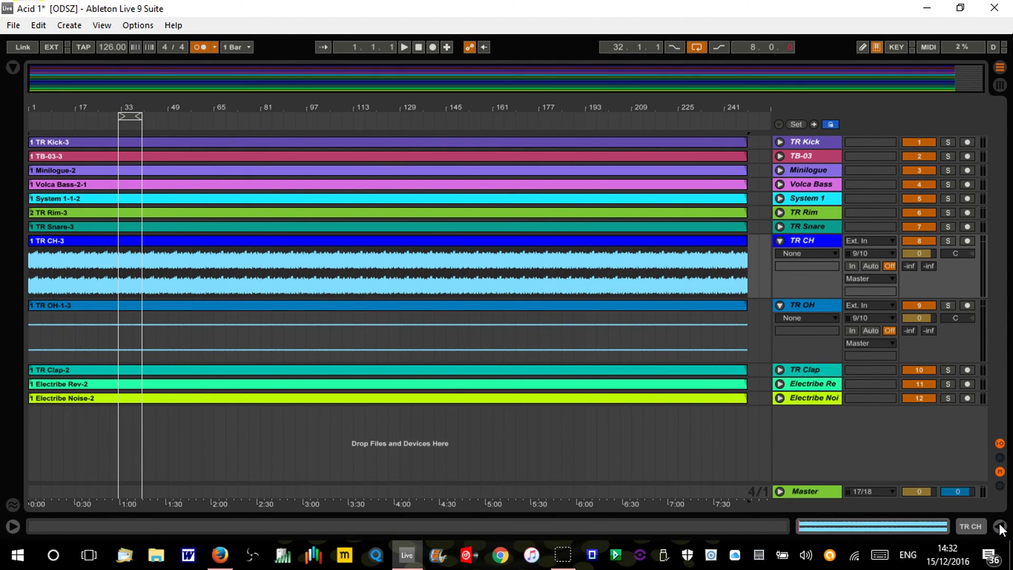
Fold the TR OH and TR CH tracks and reset the playback position to the start of the arrangement.
click(779, 305)
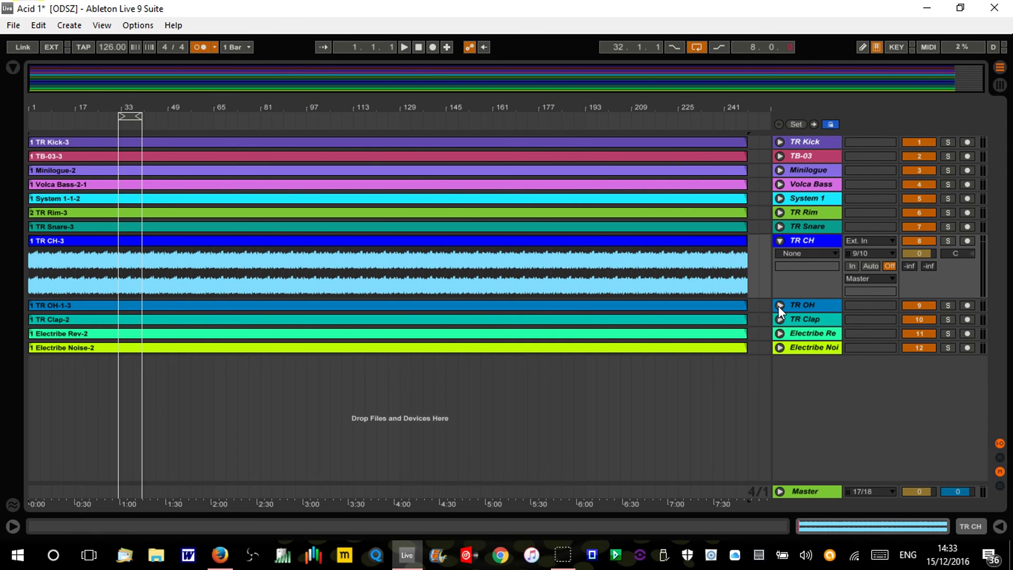
click(779, 240)
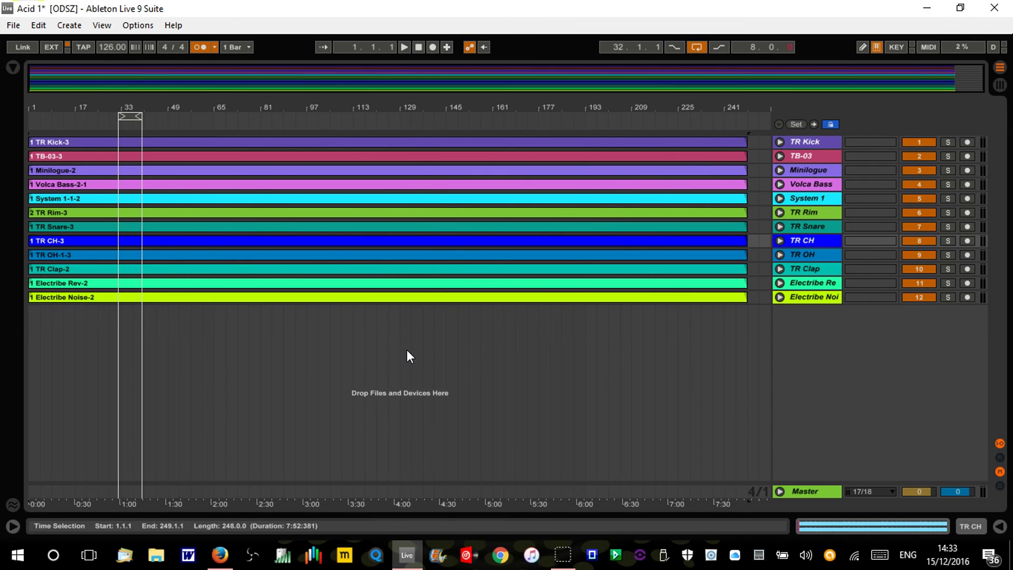
click(419, 47)
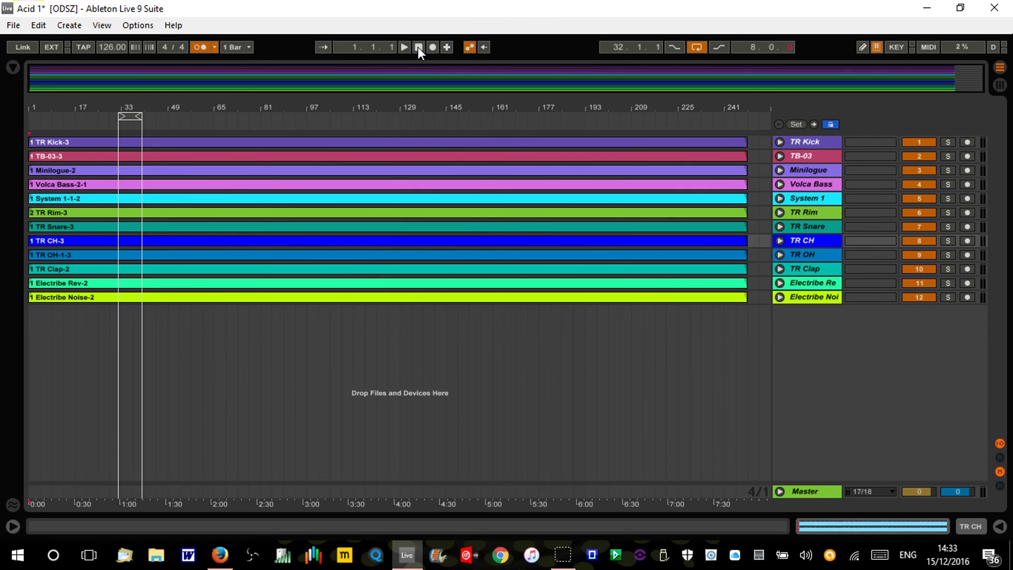